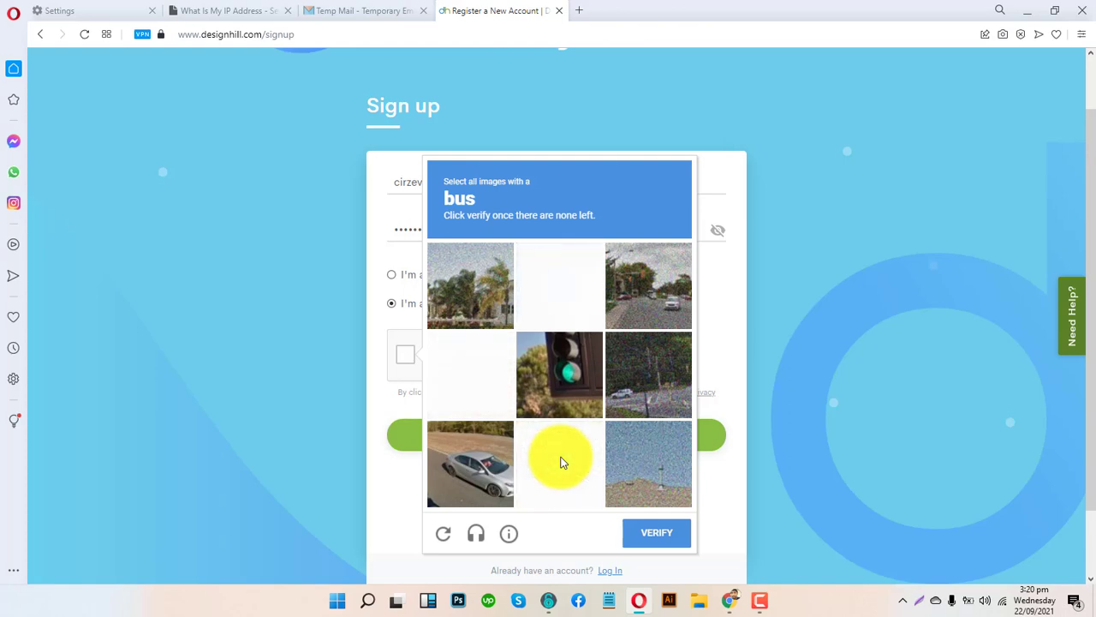
- Pick the bus tile, verify the reCAPTCHA, and submit the designer sign-up form
{"action": "left_click", "coordinate": [481, 380]}
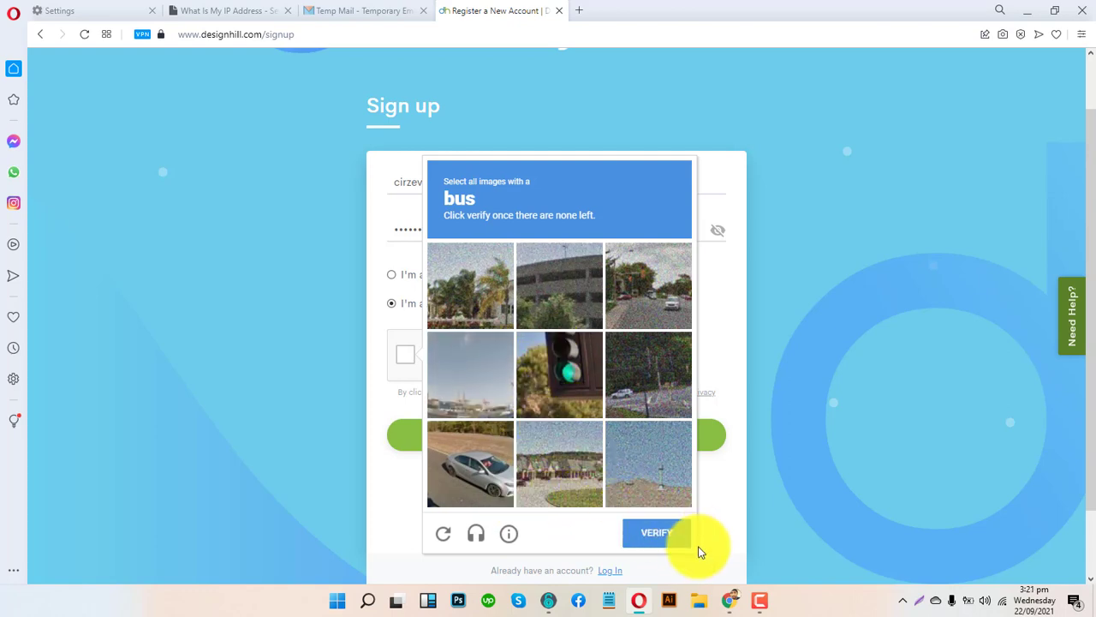
{"action": "left_click", "coordinate": [666, 533]}
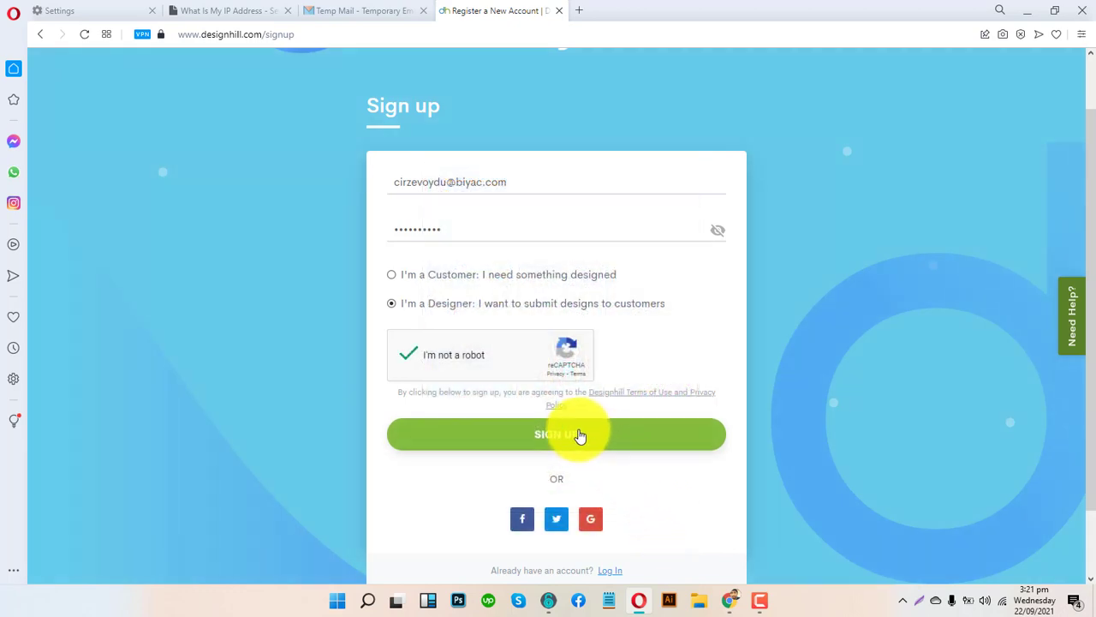
{"action": "left_click", "coordinate": [580, 436]}
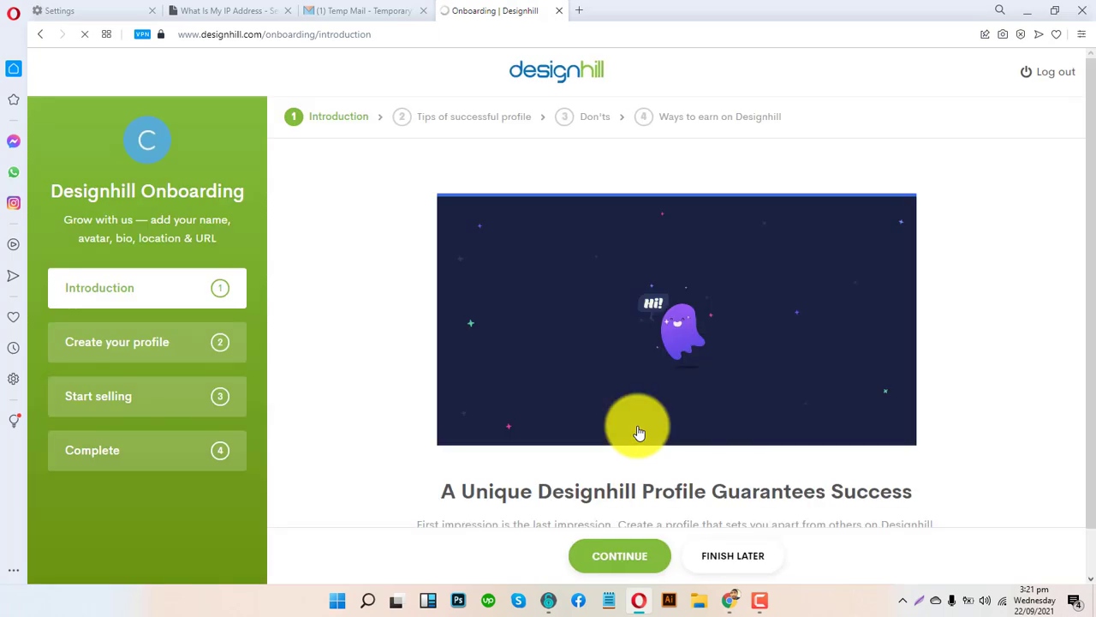
- Move past the onboarding Introduction page to the profile tips step
{"action": "scroll", "coordinate": [351, 409], "scroll_direction": "down", "scroll_amount": 1}
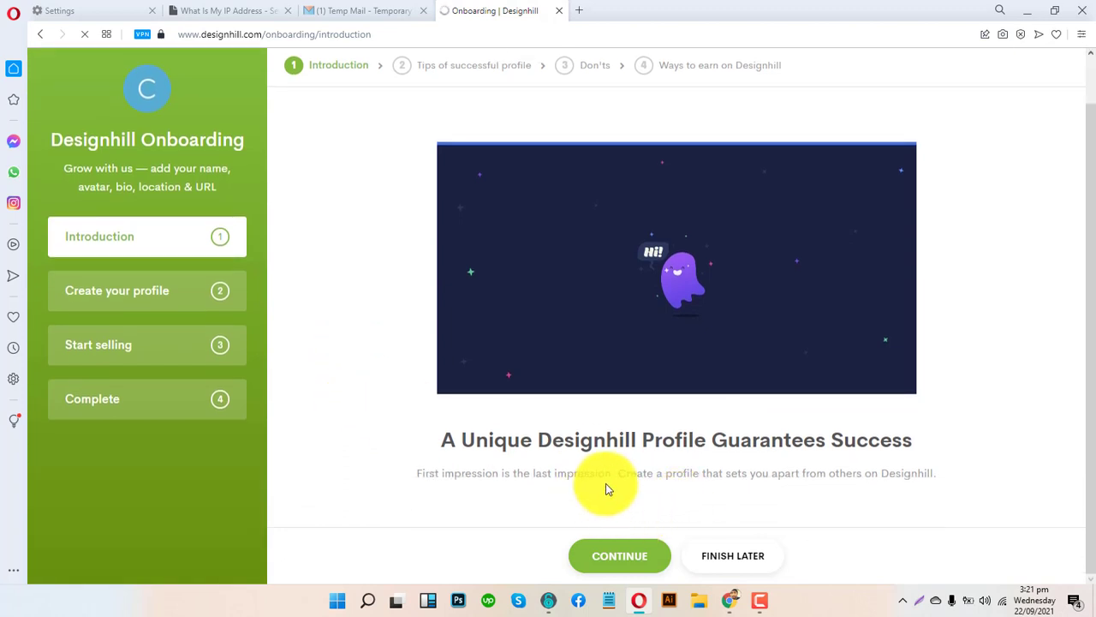
{"action": "key", "text": "ctrl+a"}
{"action": "left_click", "coordinate": [844, 436]}
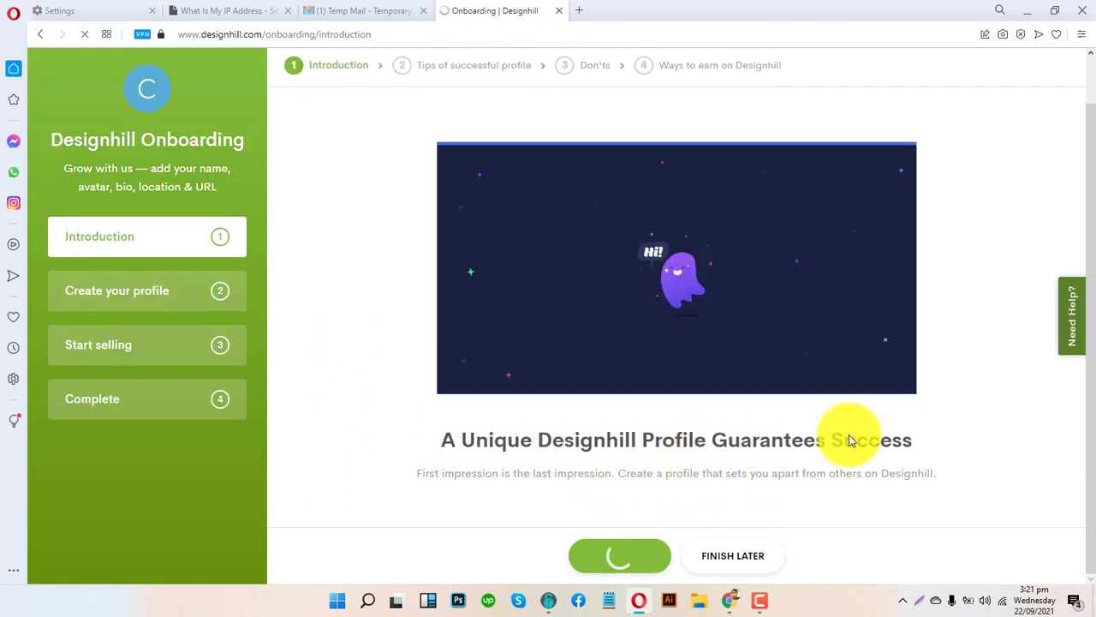
{"action": "left_click", "coordinate": [616, 561]}
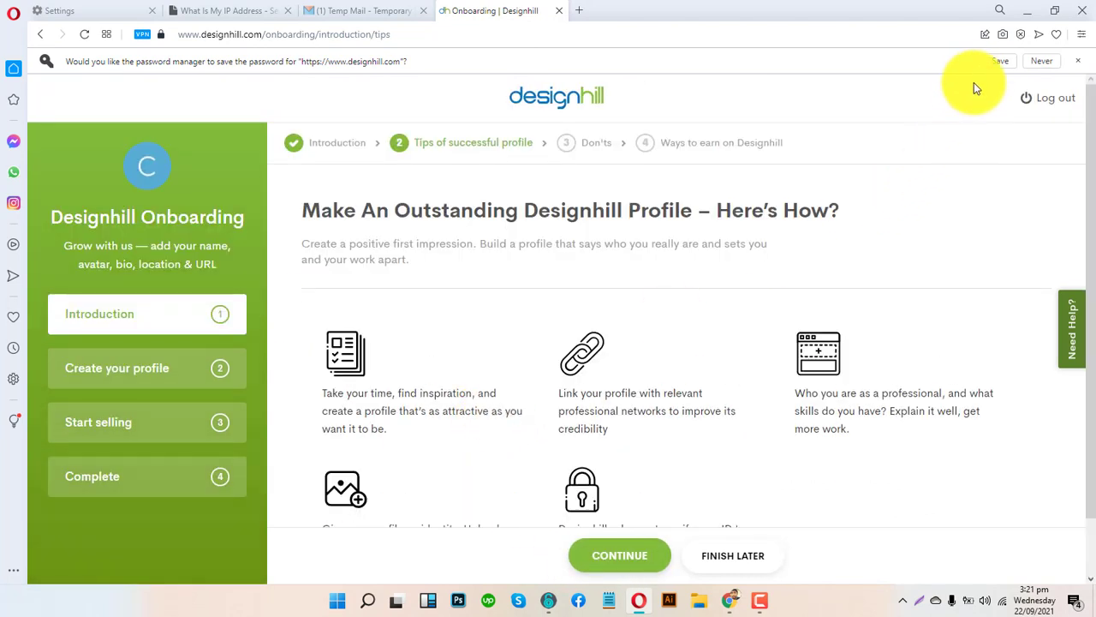
- Let Opera save the account password, then continue past the profile tips
{"action": "left_click", "coordinate": [993, 61]}
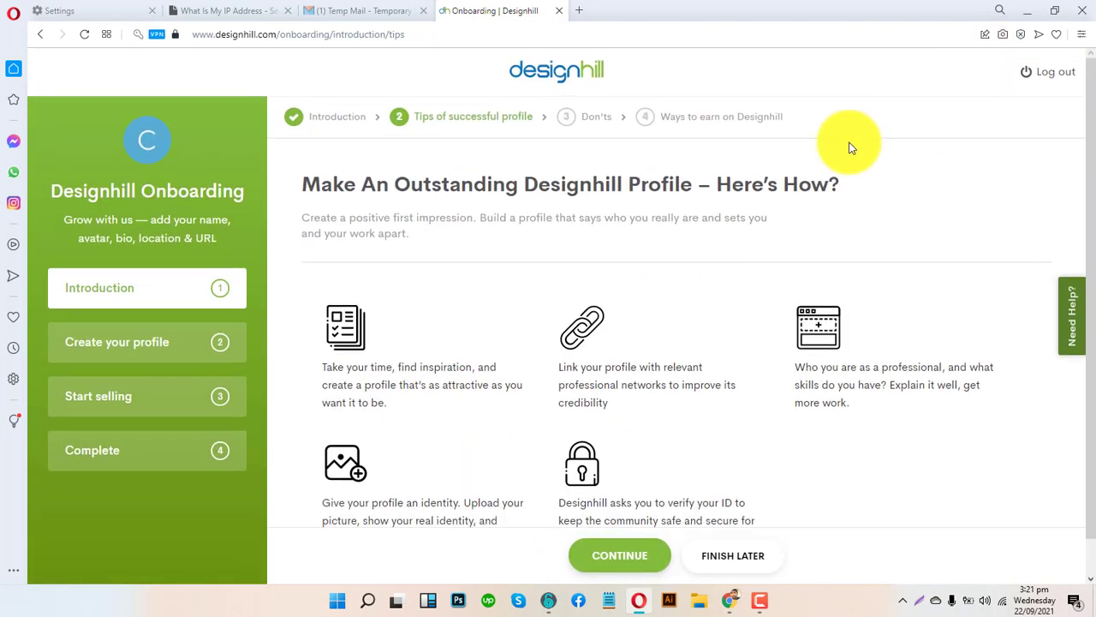
{"action": "scroll", "coordinate": [651, 411], "scroll_direction": "down", "scroll_amount": 1}
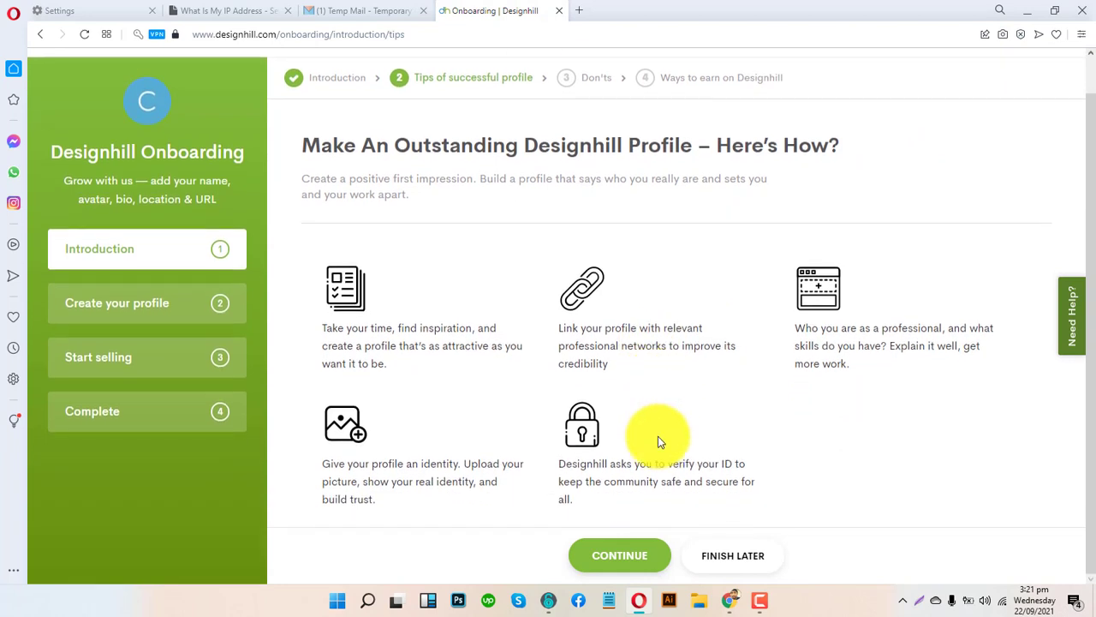
{"action": "left_click", "coordinate": [613, 567]}
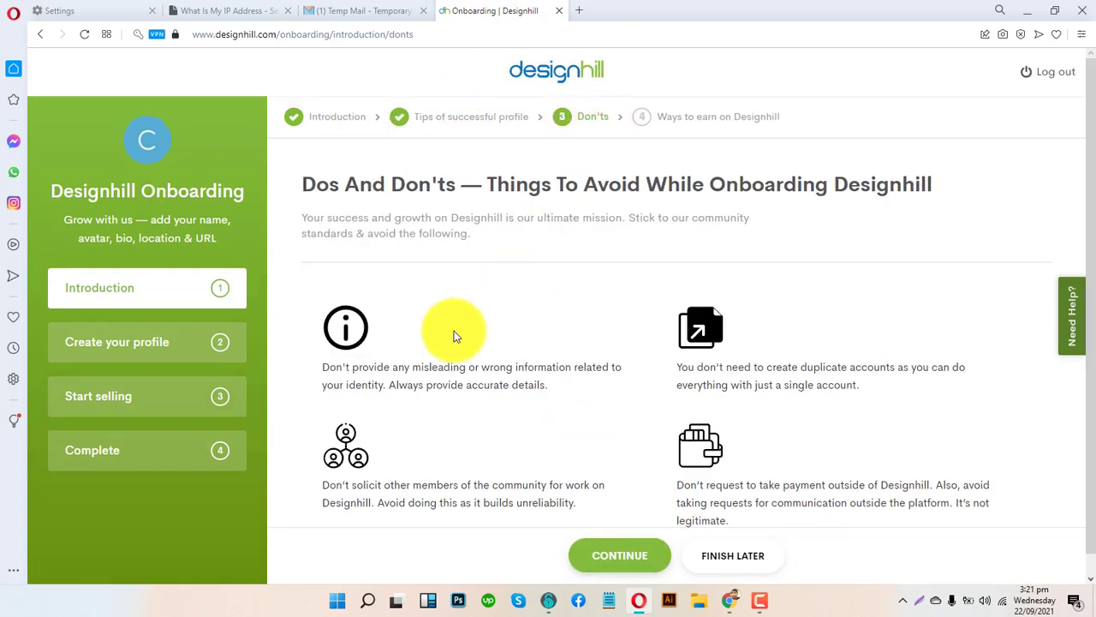
{"action": "scroll", "coordinate": [790, 412], "scroll_direction": "down", "scroll_amount": 1}
- Advance to the How To Earn On Designhill step and review the earning options
{"action": "left_click", "coordinate": [634, 558]}
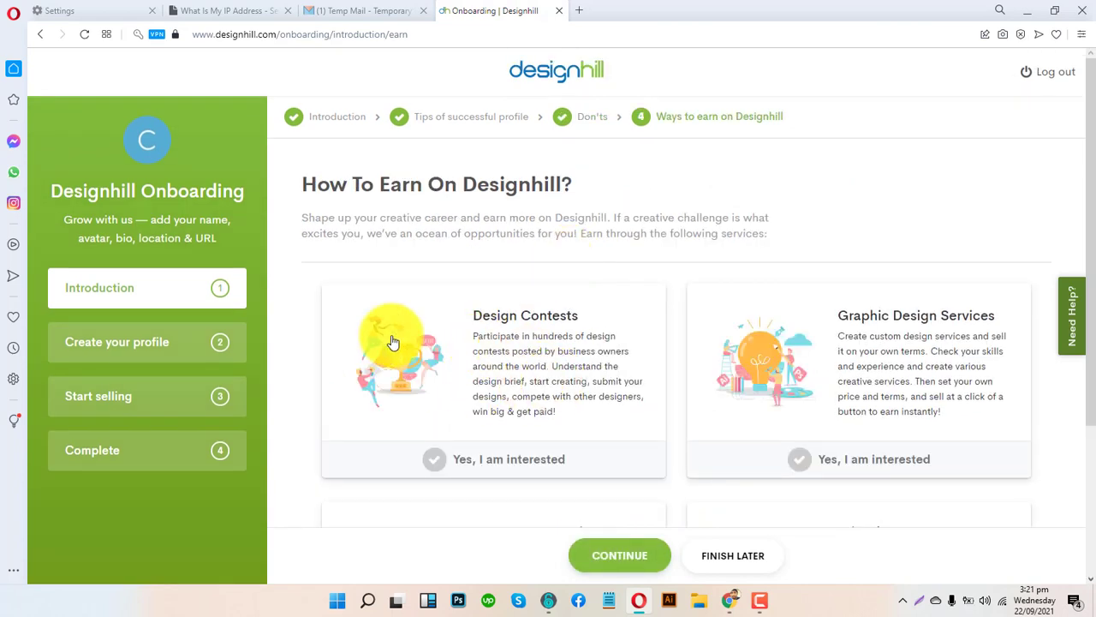
{"action": "scroll", "coordinate": [391, 343], "scroll_direction": "down", "scroll_amount": 2}
{"action": "scroll", "coordinate": [390, 338], "scroll_direction": "up", "scroll_amount": 2}
{"action": "left_click_drag", "start_coordinate": [317, 185], "coordinate": [525, 200]}
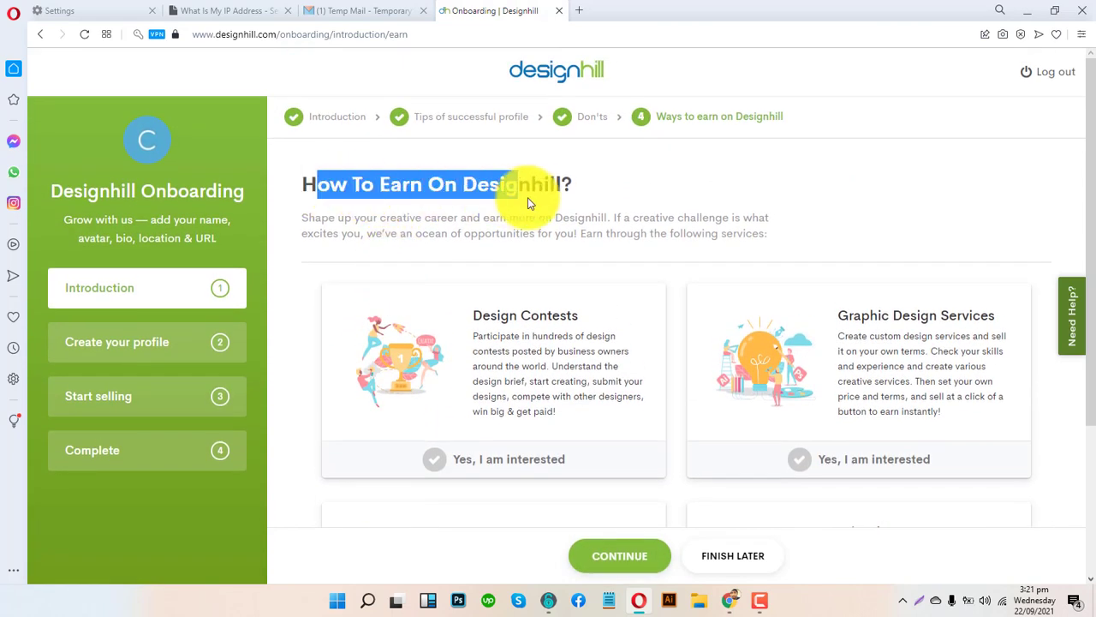
{"action": "left_click", "coordinate": [643, 230]}
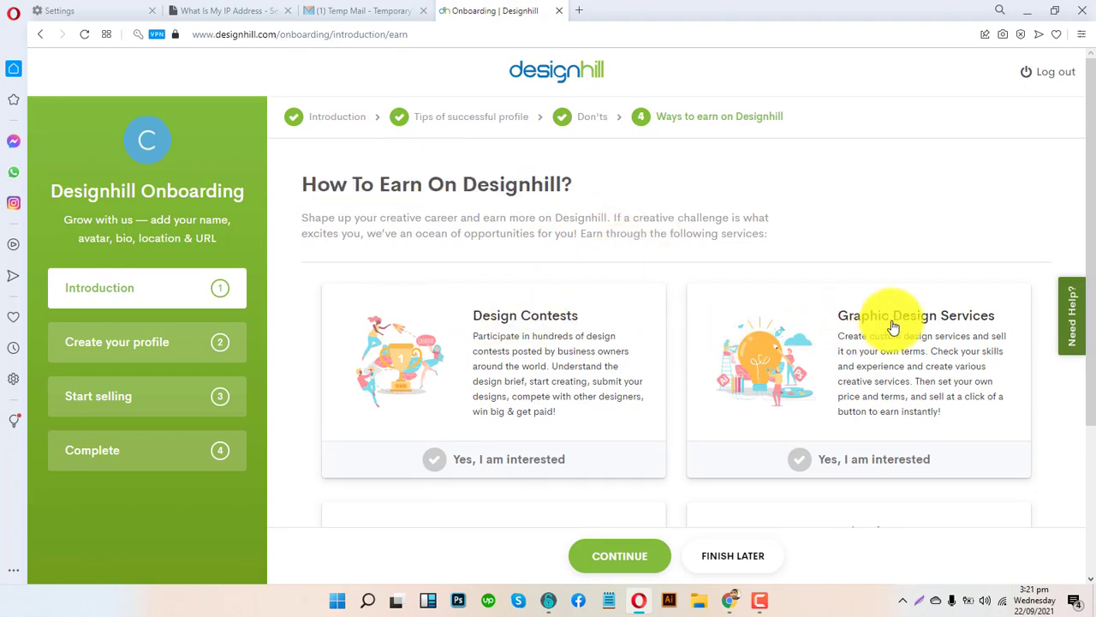
{"action": "scroll", "coordinate": [901, 325], "scroll_direction": "down", "scroll_amount": 2}
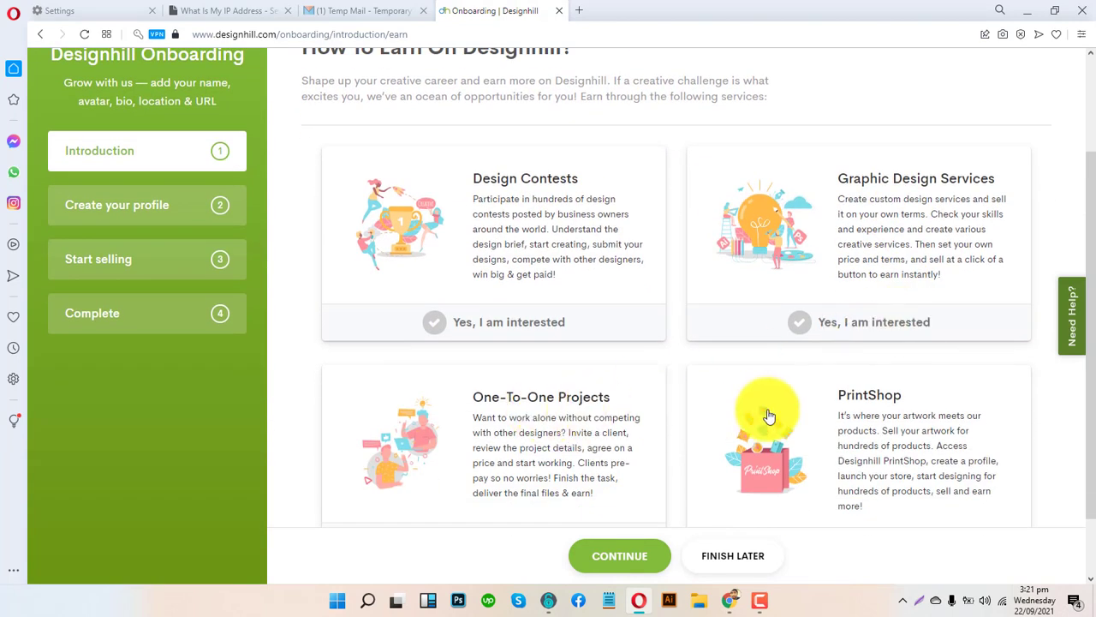
{"action": "scroll", "coordinate": [868, 416], "scroll_direction": "down", "scroll_amount": 1}
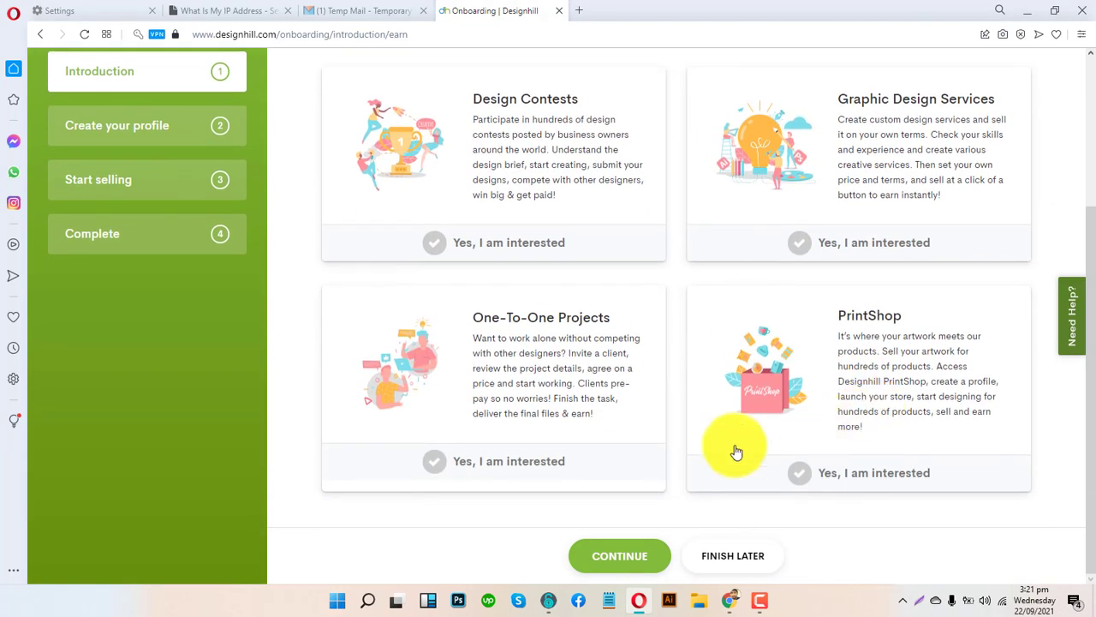
{"action": "left_click", "coordinate": [635, 559]}
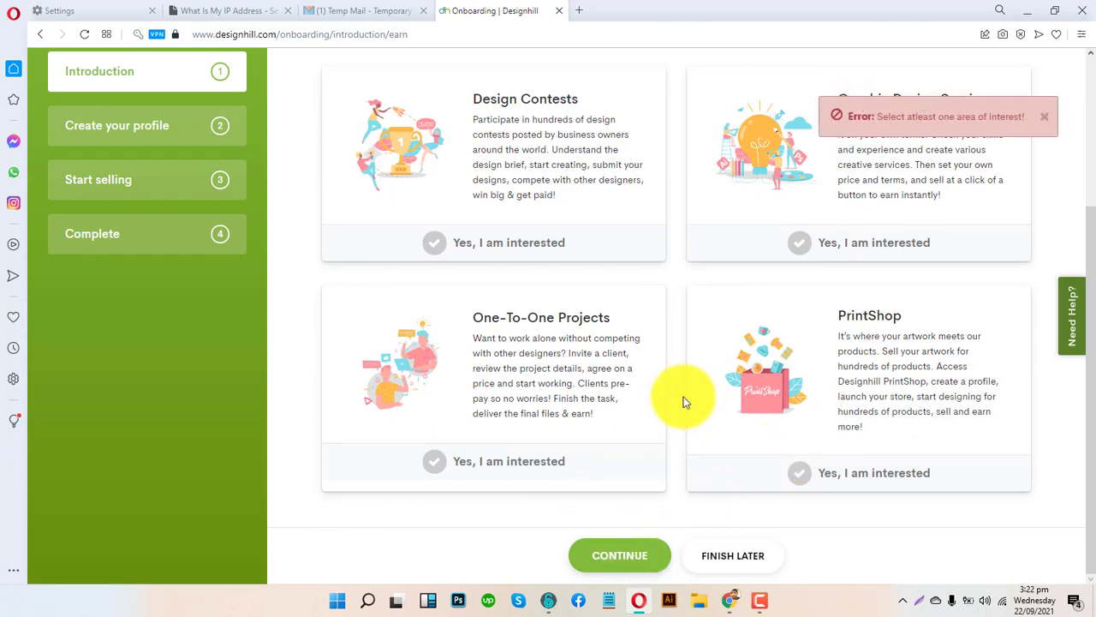
{"action": "scroll", "coordinate": [685, 465], "scroll_direction": "up", "scroll_amount": 3}
{"action": "scroll", "coordinate": [656, 293], "scroll_direction": "down", "scroll_amount": 2}
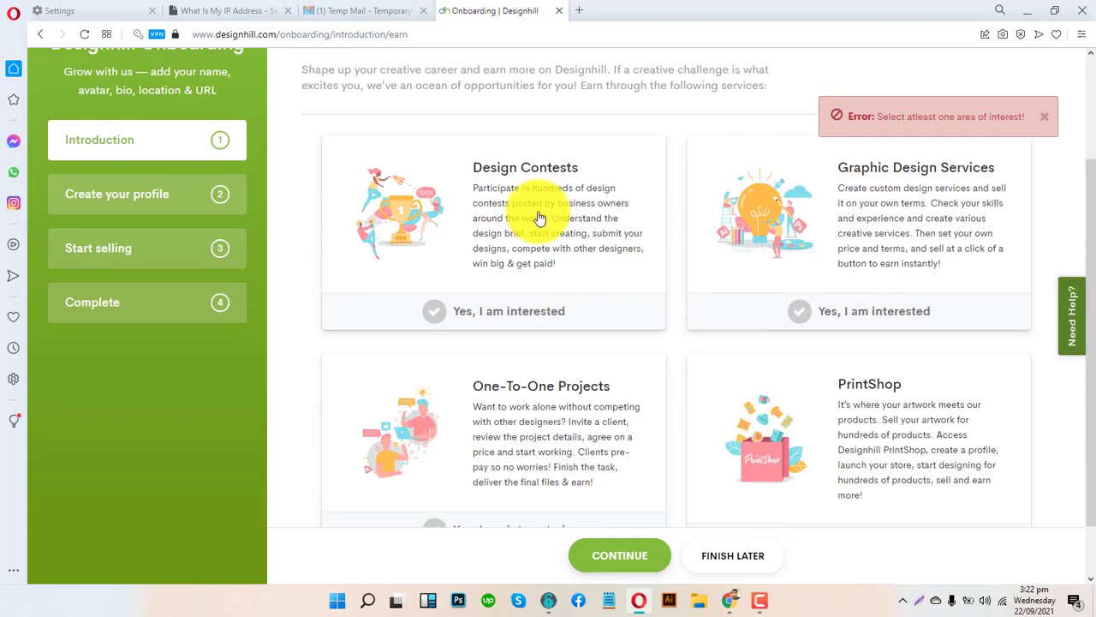
- Mark Design Contests and Graphic Design Services as interested and continue
{"action": "left_click", "coordinate": [571, 239]}
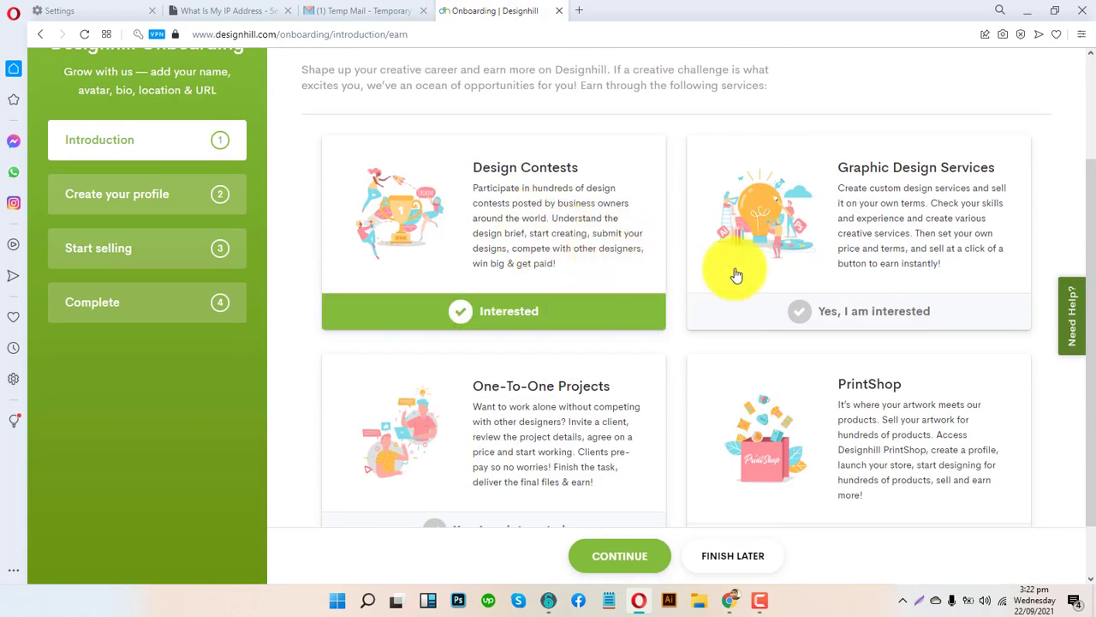
{"action": "left_click", "coordinate": [867, 262]}
{"action": "scroll", "coordinate": [548, 291], "scroll_direction": "down", "scroll_amount": 1}
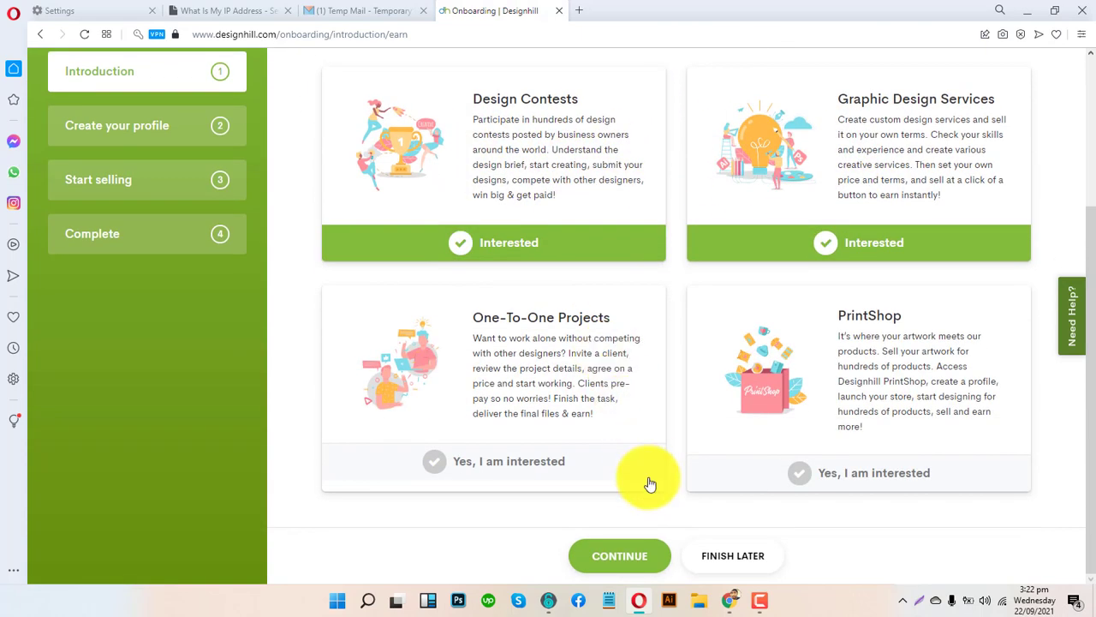
{"action": "left_click", "coordinate": [631, 553]}
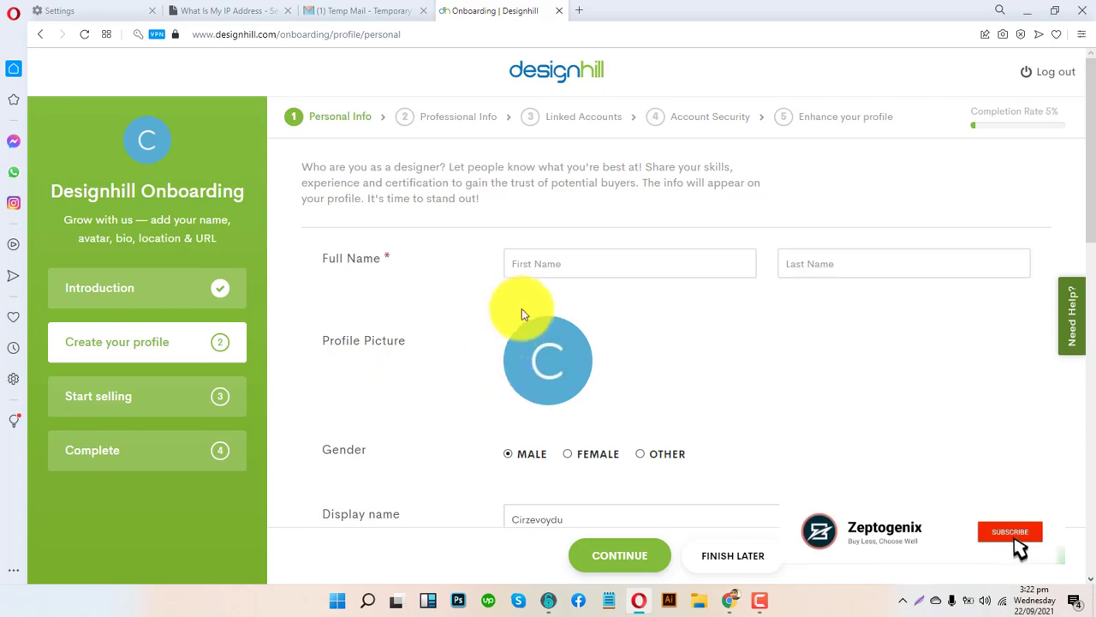
- Type the designer's first name, then the last name in the Last Name field
{"action": "scroll", "coordinate": [710, 363], "scroll_direction": "down", "scroll_amount": 10}
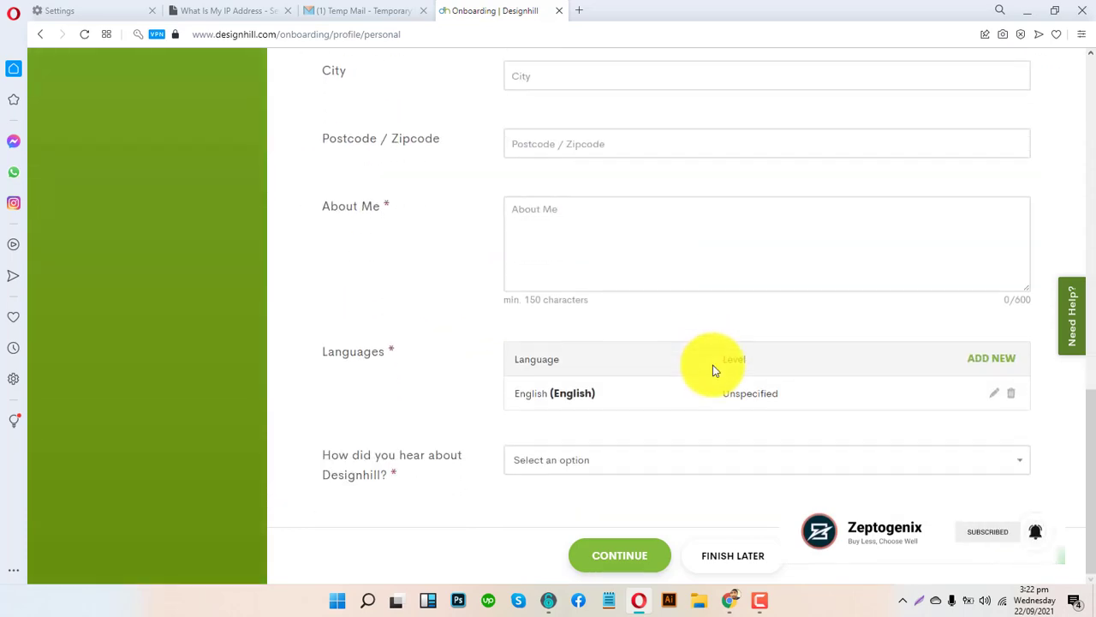
{"action": "scroll", "coordinate": [713, 370], "scroll_direction": "up", "scroll_amount": 10}
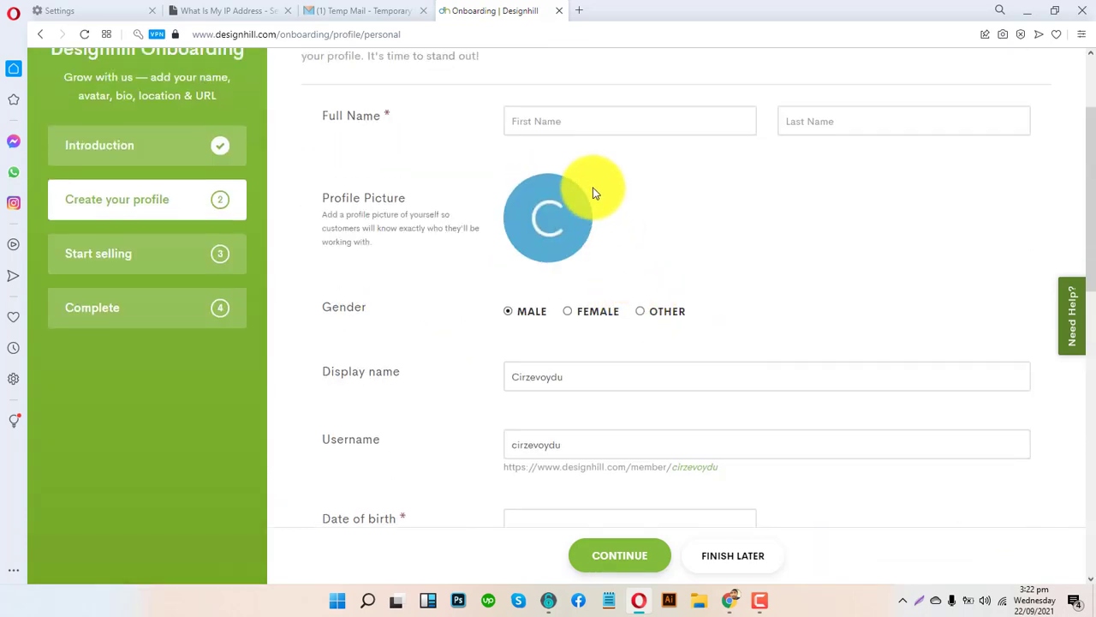
{"action": "left_click", "coordinate": [575, 120]}
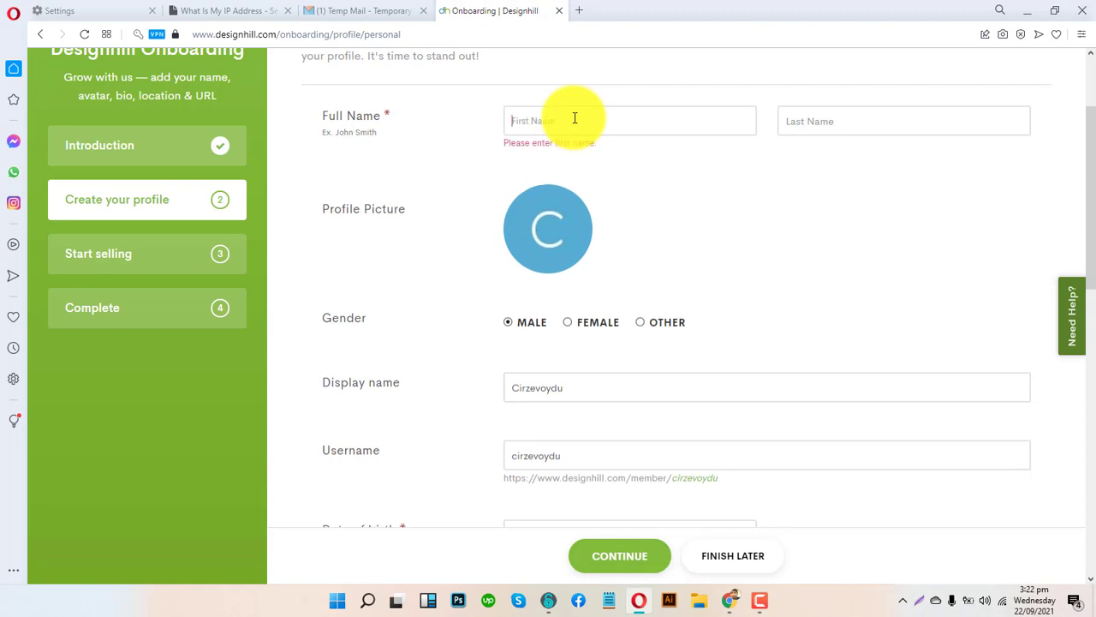
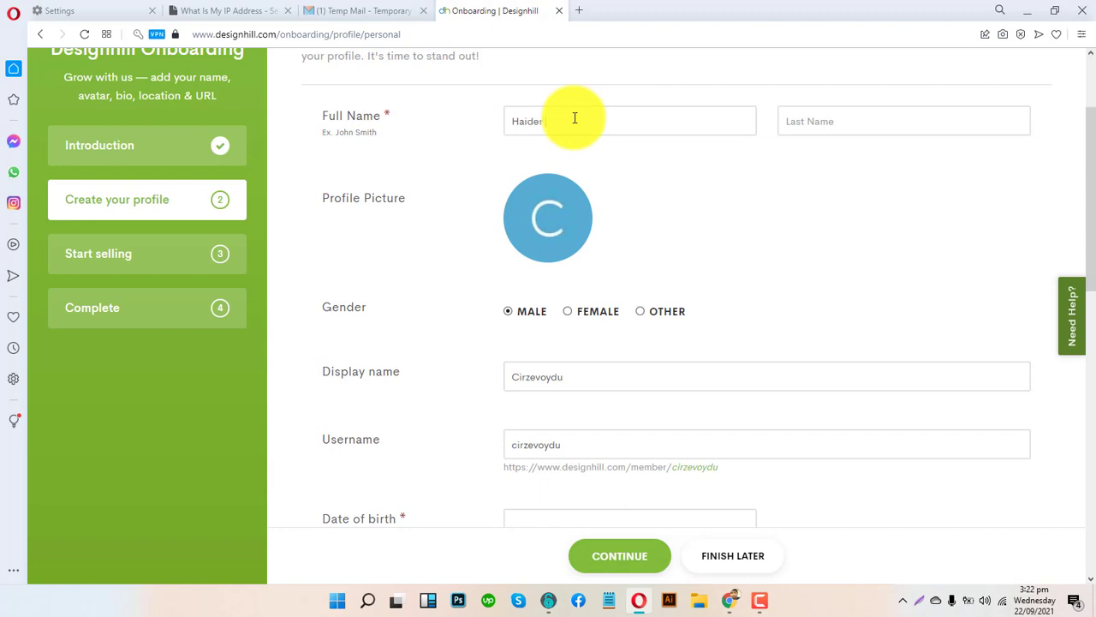
{"action": "key", "text": "Tab"}
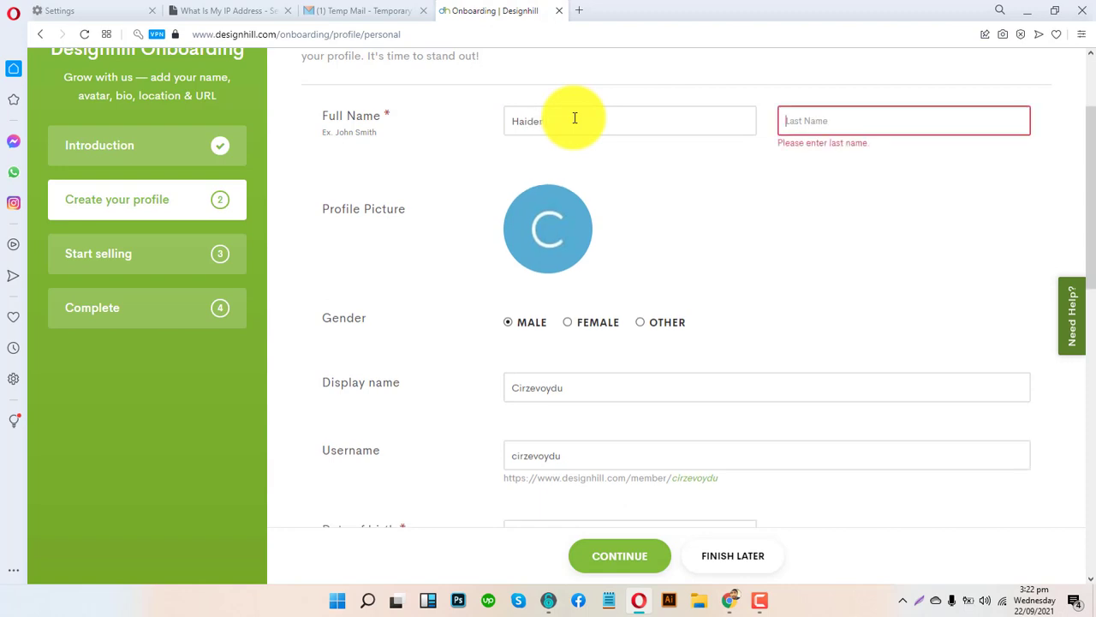
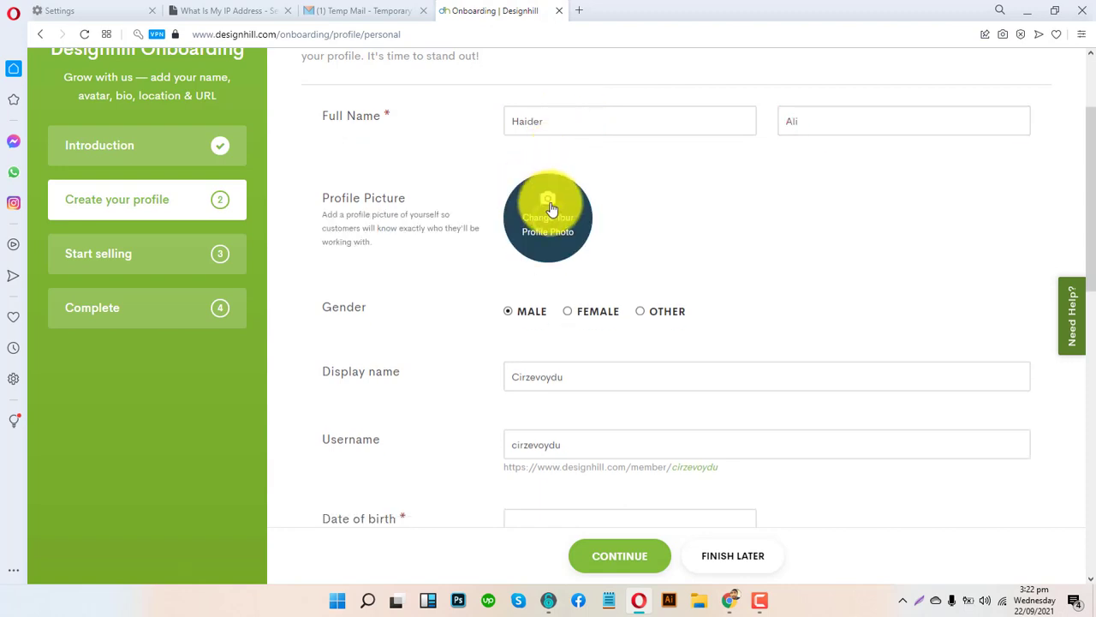
{"action": "left_click_drag", "start_coordinate": [391, 116], "coordinate": [408, 128]}
{"action": "left_click", "coordinate": [407, 129]}
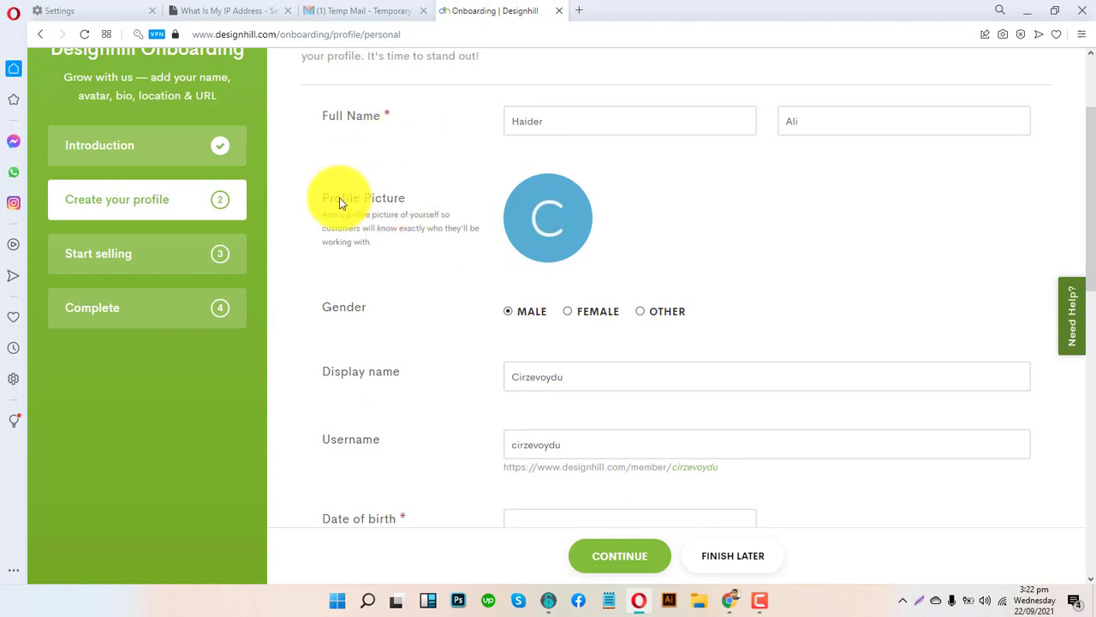
{"action": "scroll", "coordinate": [540, 236], "scroll_direction": "down", "scroll_amount": 1}
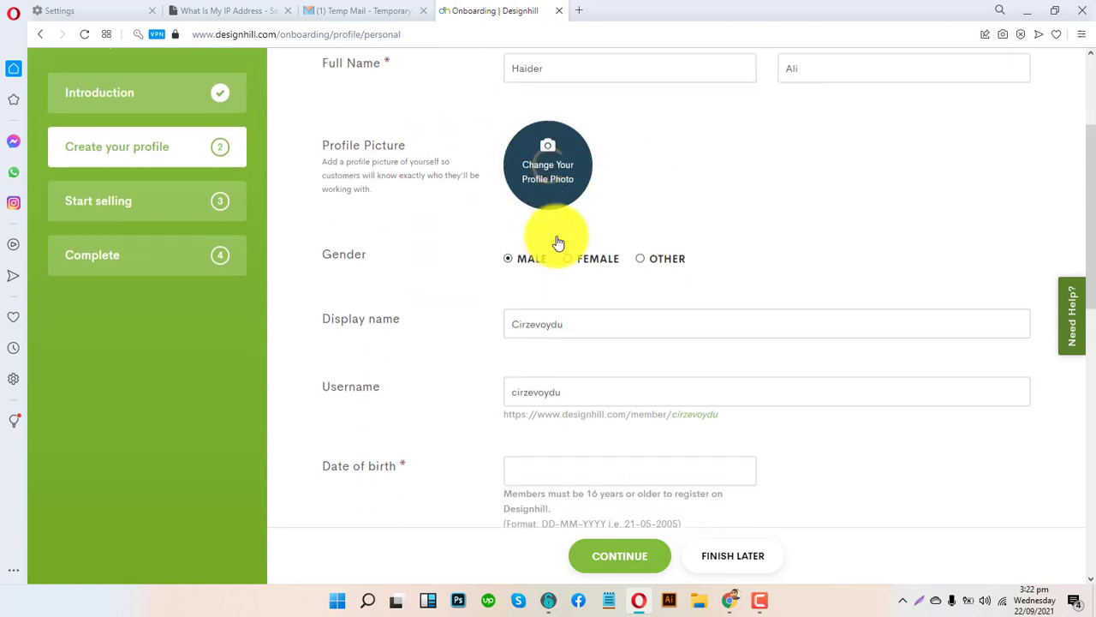
{"action": "scroll", "coordinate": [577, 295], "scroll_direction": "down", "scroll_amount": 1}
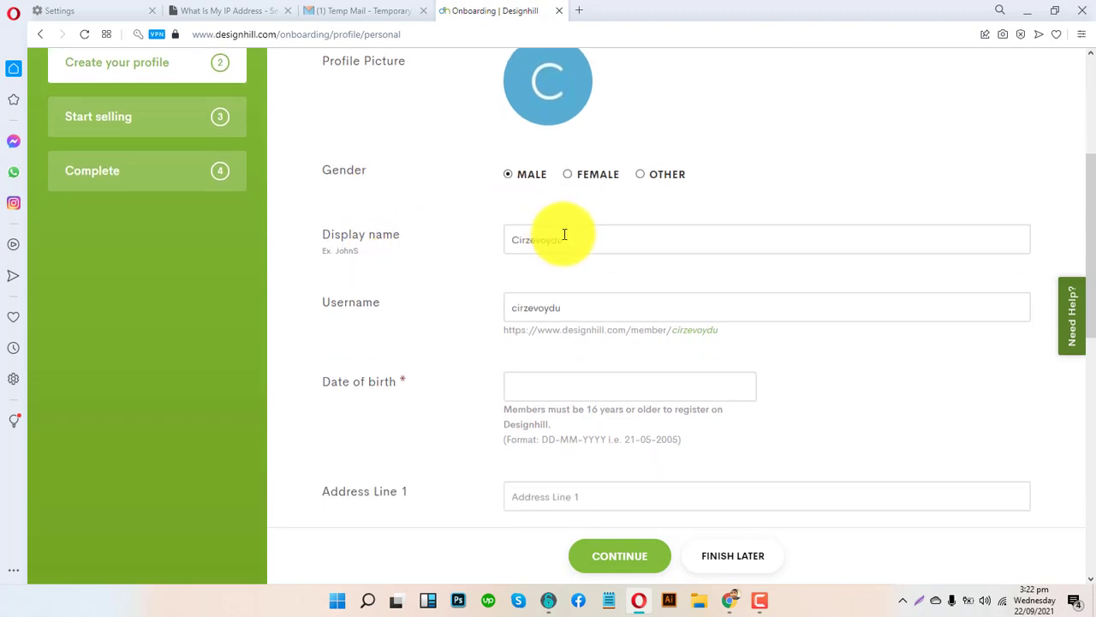
{"action": "scroll", "coordinate": [421, 318], "scroll_direction": "down", "scroll_amount": 3}
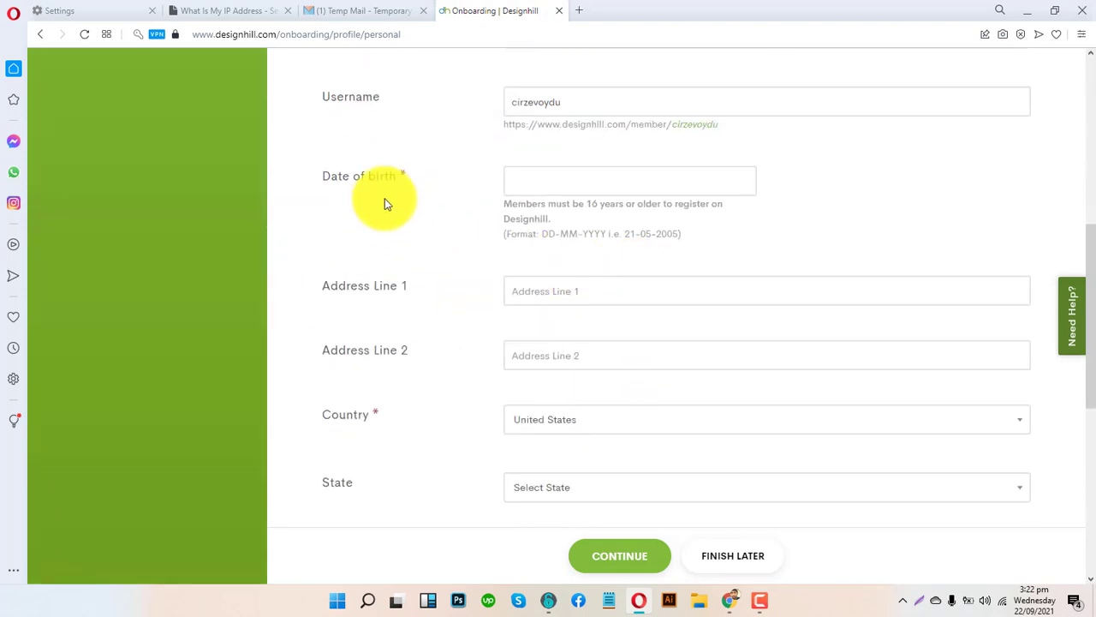
{"action": "left_click", "coordinate": [570, 186]}
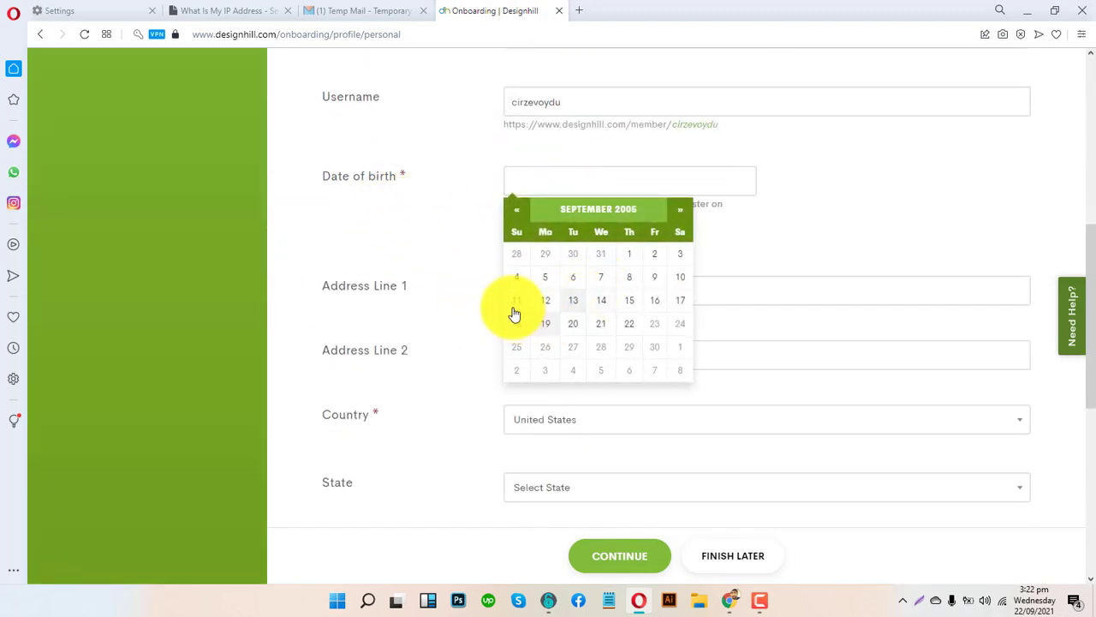
{"action": "left_click", "coordinate": [596, 211]}
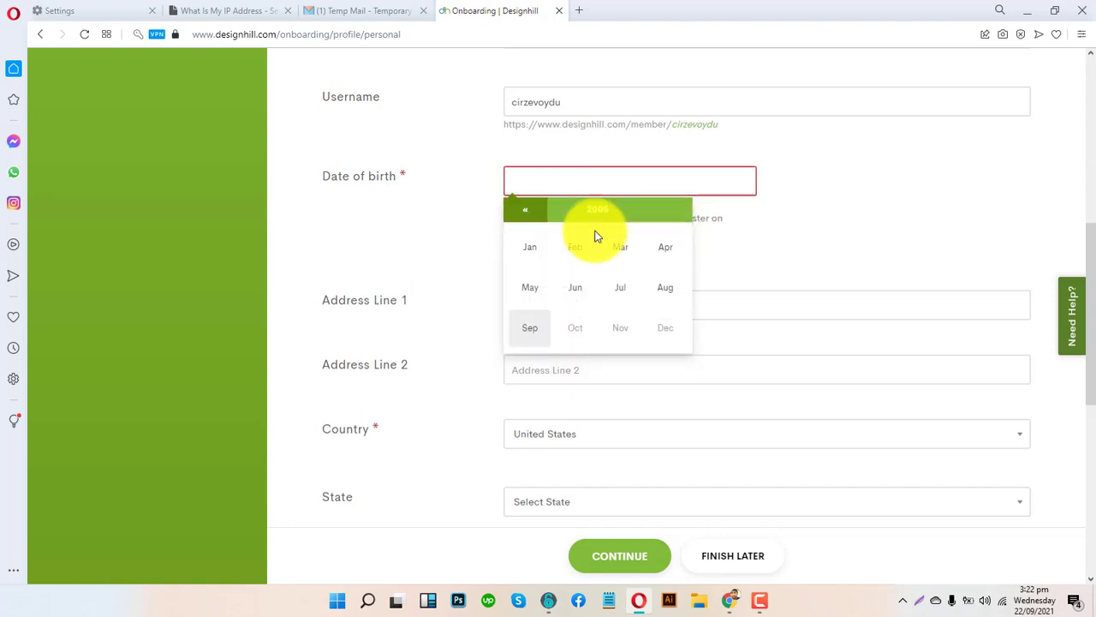
{"action": "left_click", "coordinate": [521, 214]}
{"action": "left_click", "coordinate": [522, 214]}
{"action": "left_click", "coordinate": [522, 214]}
{"action": "left_click", "coordinate": [523, 215]}
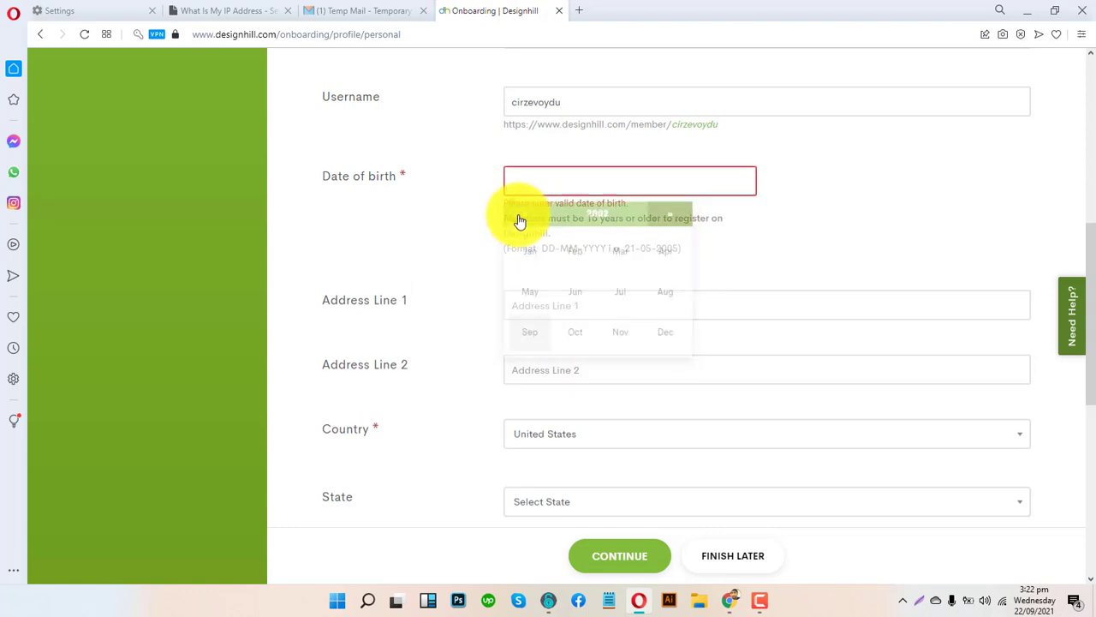
{"action": "left_click", "coordinate": [522, 214]}
{"action": "left_click", "coordinate": [521, 214]}
{"action": "left_click", "coordinate": [521, 215]}
{"action": "left_click", "coordinate": [519, 214]}
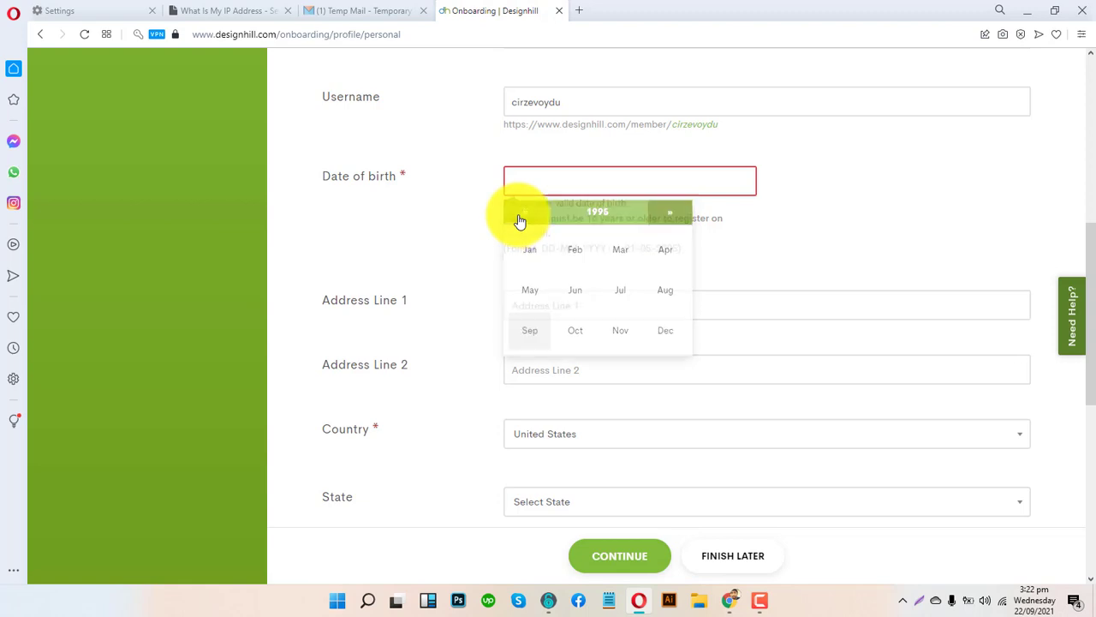
{"action": "left_click", "coordinate": [579, 289]}
{"action": "left_click", "coordinate": [626, 301]}
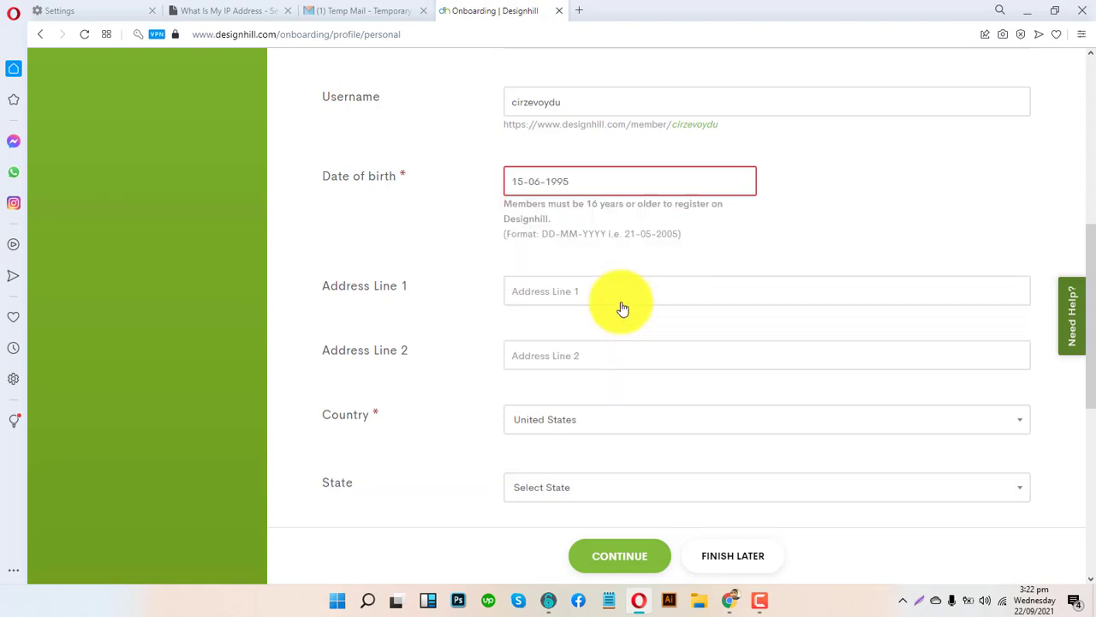
- Check the Country list, leaving it at United States, and review the remaining fields
{"action": "scroll", "coordinate": [441, 302], "scroll_direction": "down", "scroll_amount": 2}
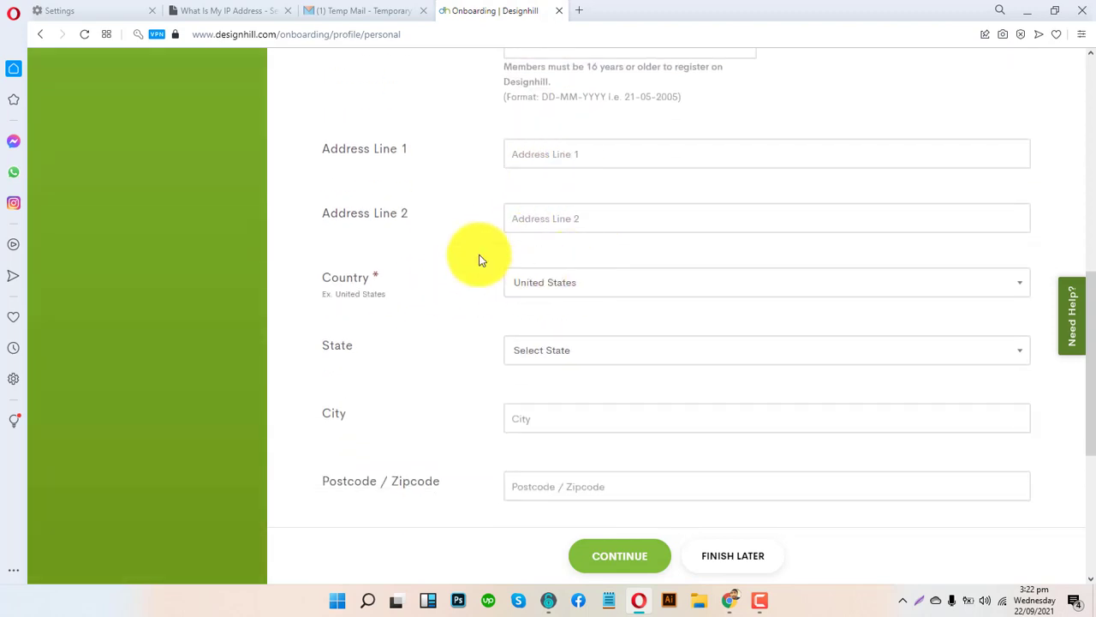
{"action": "scroll", "coordinate": [560, 274], "scroll_direction": "down", "scroll_amount": 1}
{"action": "left_click", "coordinate": [562, 231]}
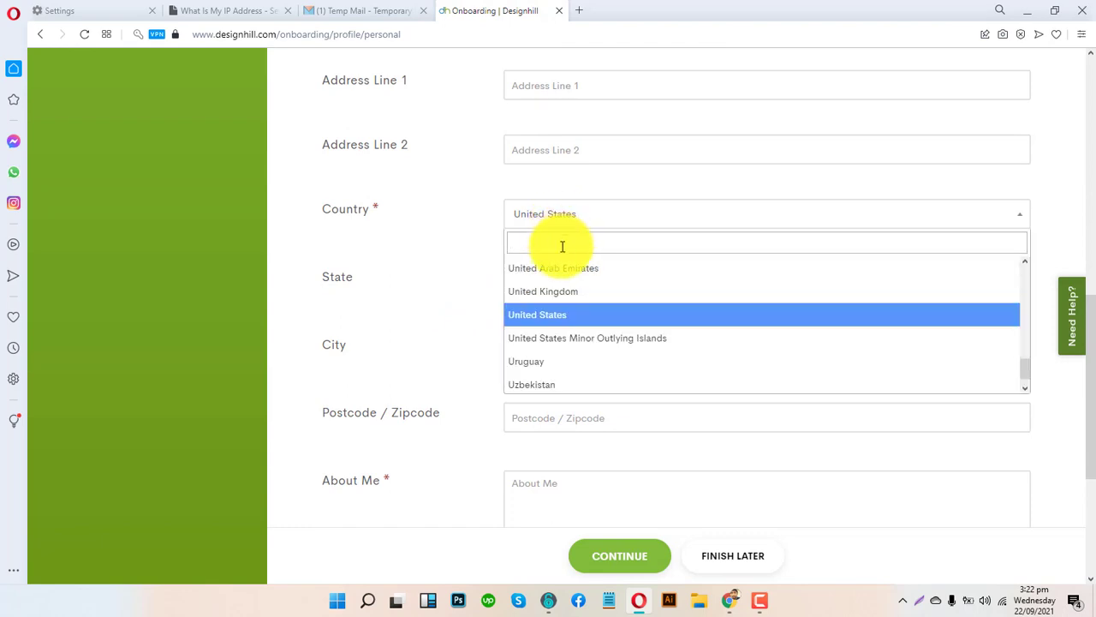
{"action": "left_click", "coordinate": [309, 252]}
{"action": "scroll", "coordinate": [462, 316], "scroll_direction": "down", "scroll_amount": 2}
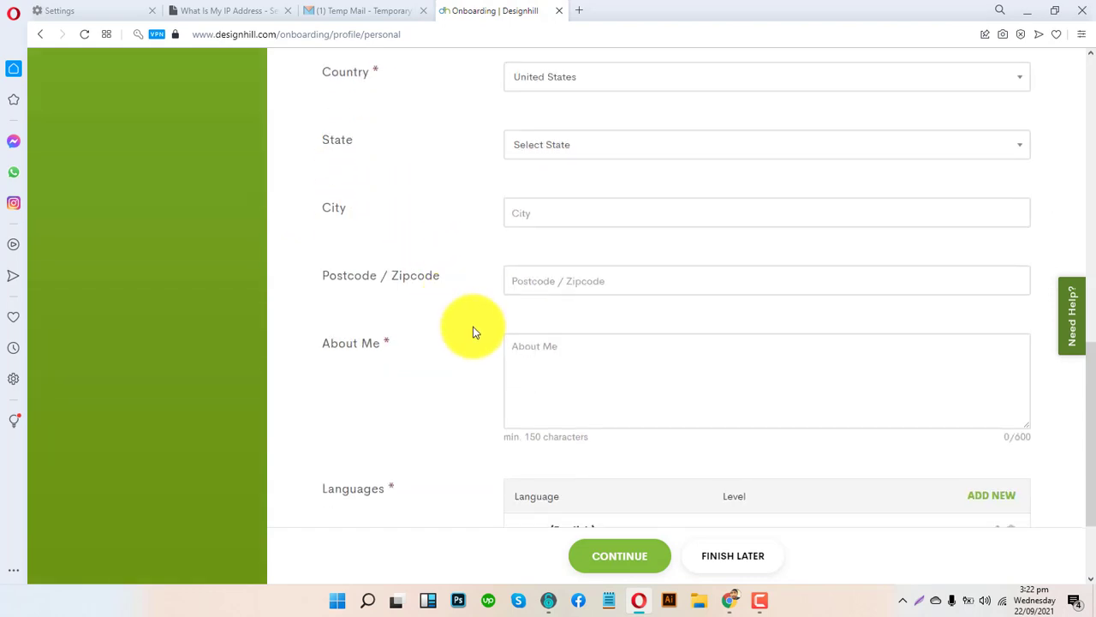
{"action": "scroll", "coordinate": [473, 326], "scroll_direction": "down", "scroll_amount": 2}
{"action": "scroll", "coordinate": [484, 329], "scroll_direction": "up", "scroll_amount": 3}
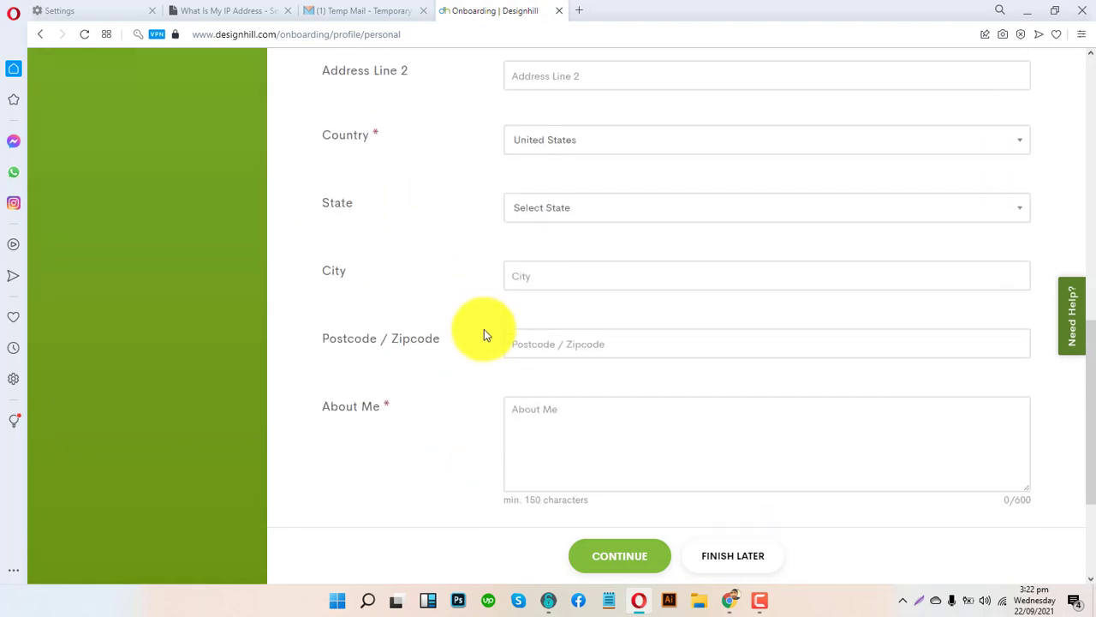
{"action": "scroll", "coordinate": [484, 334], "scroll_direction": "up", "scroll_amount": 10}
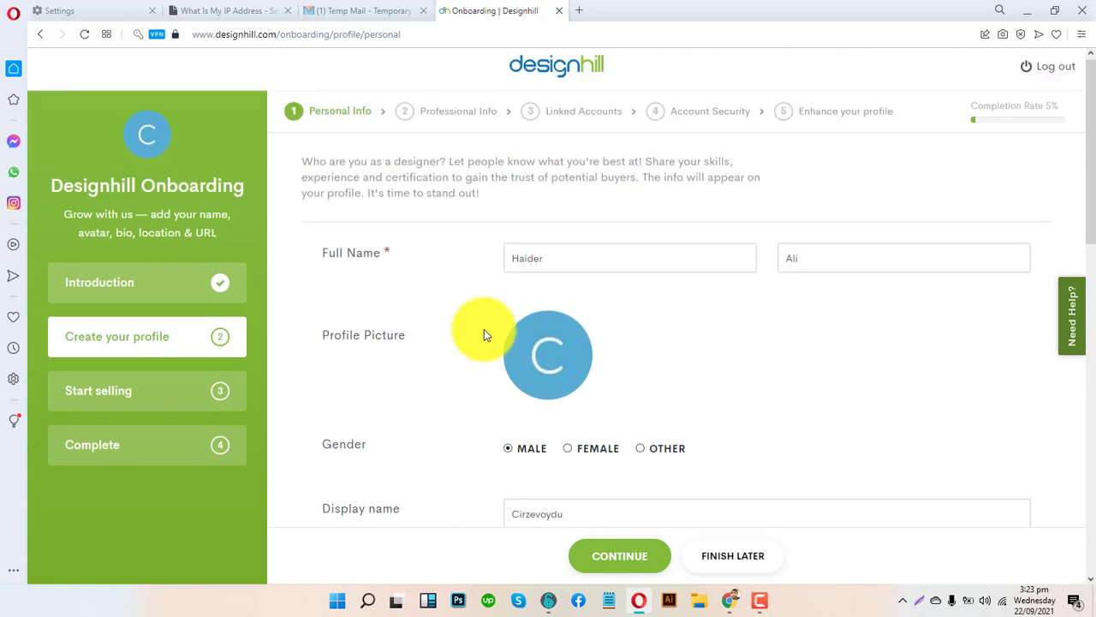
{"action": "scroll", "coordinate": [484, 335], "scroll_direction": "down", "scroll_amount": 12}
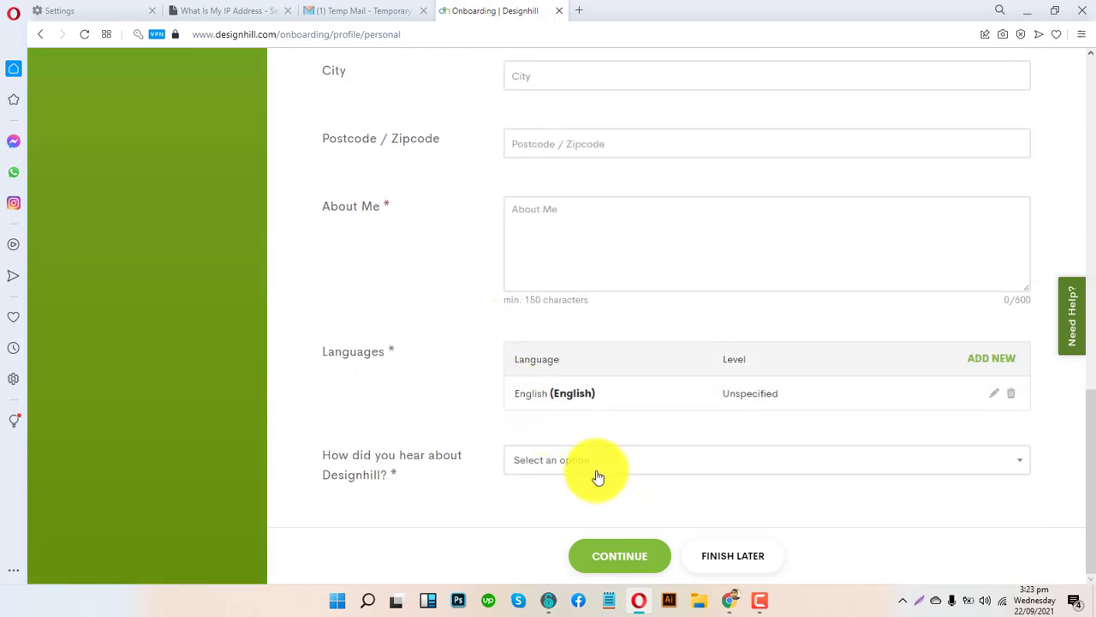
- Try to continue with About Me empty, then choose Finish Now in the Finish Later prompt
{"action": "mouse_move", "coordinate": [580, 351]}
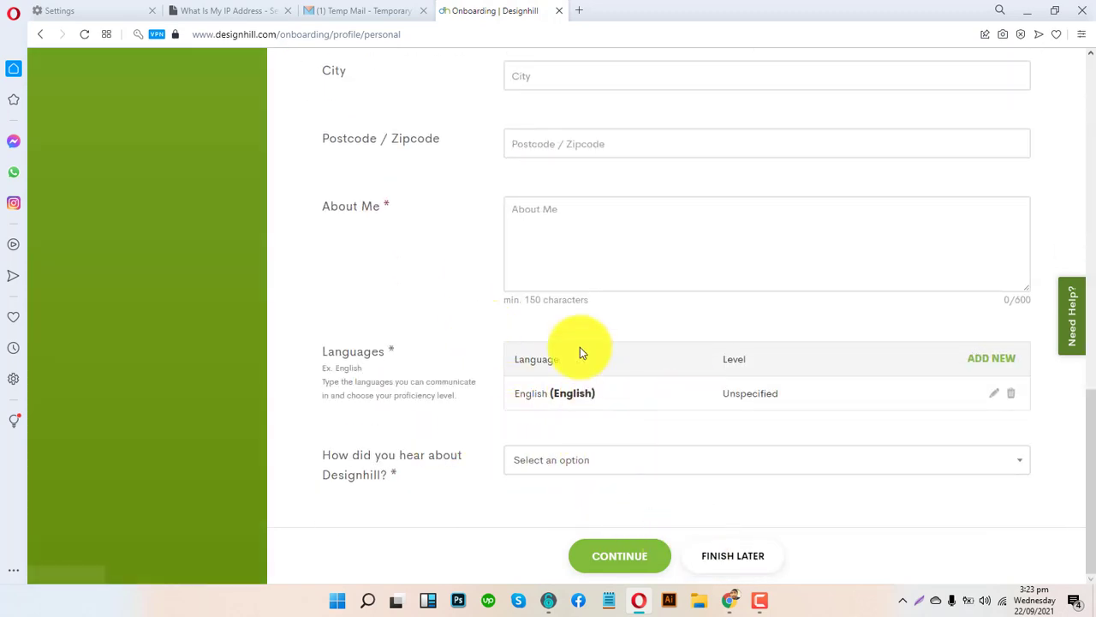
{"action": "left_click", "coordinate": [536, 237]}
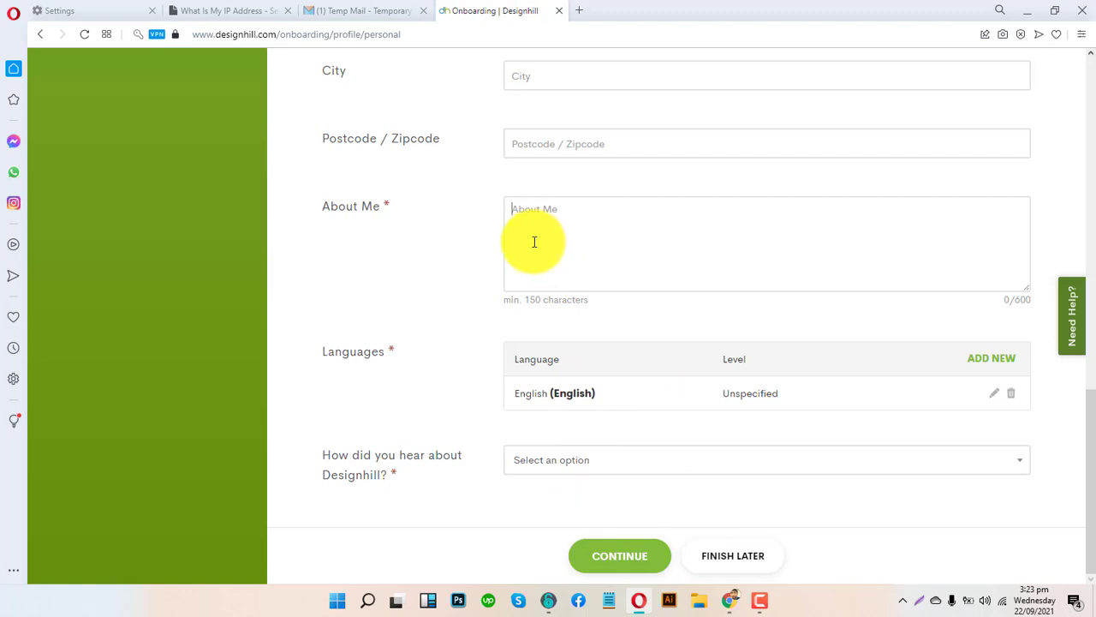
{"action": "left_click", "coordinate": [644, 566]}
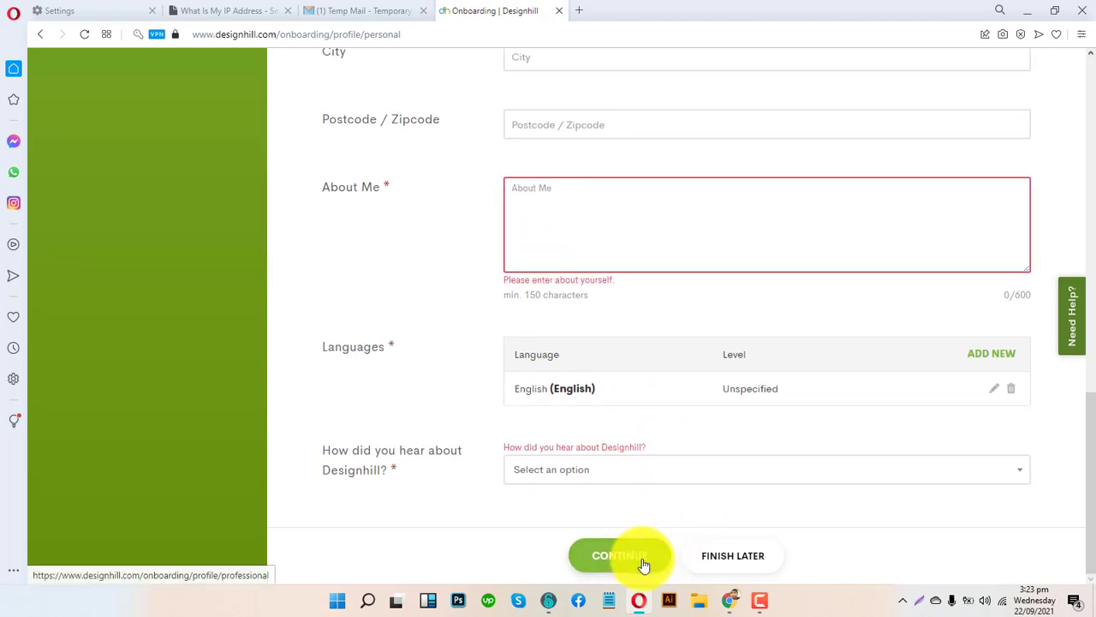
{"action": "left_click", "coordinate": [712, 555]}
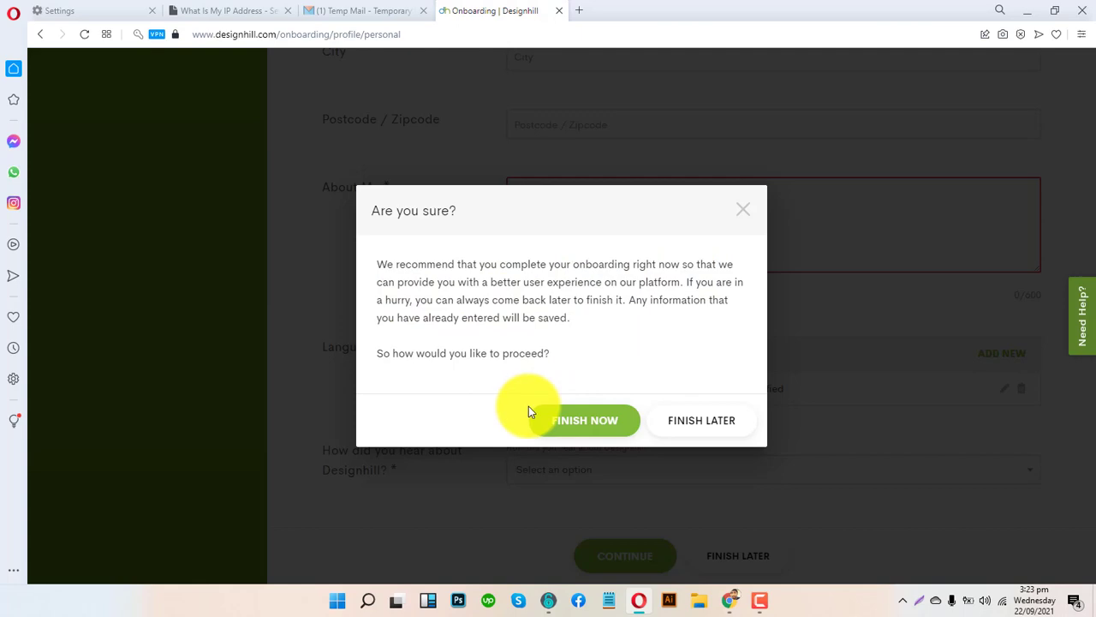
{"action": "left_click", "coordinate": [576, 420]}
- Open a new Speed Dial tab in the browser
{"action": "scroll", "coordinate": [591, 411], "scroll_direction": "up", "scroll_amount": 4}
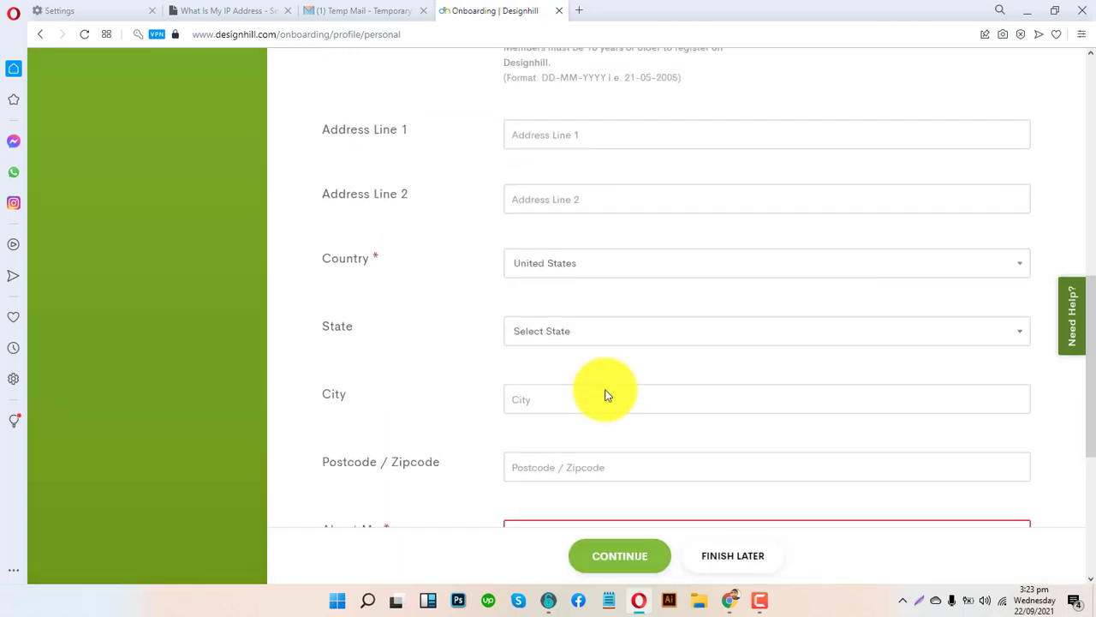
{"action": "scroll", "coordinate": [604, 392], "scroll_direction": "down", "scroll_amount": 5}
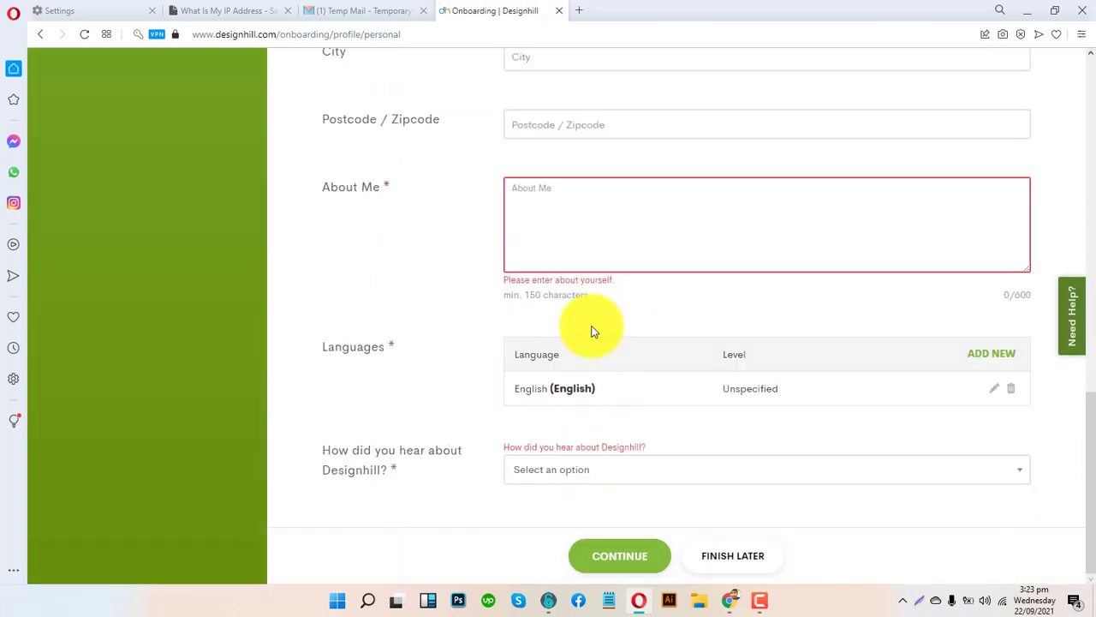
{"action": "scroll", "coordinate": [614, 230], "scroll_direction": "up", "scroll_amount": 2}
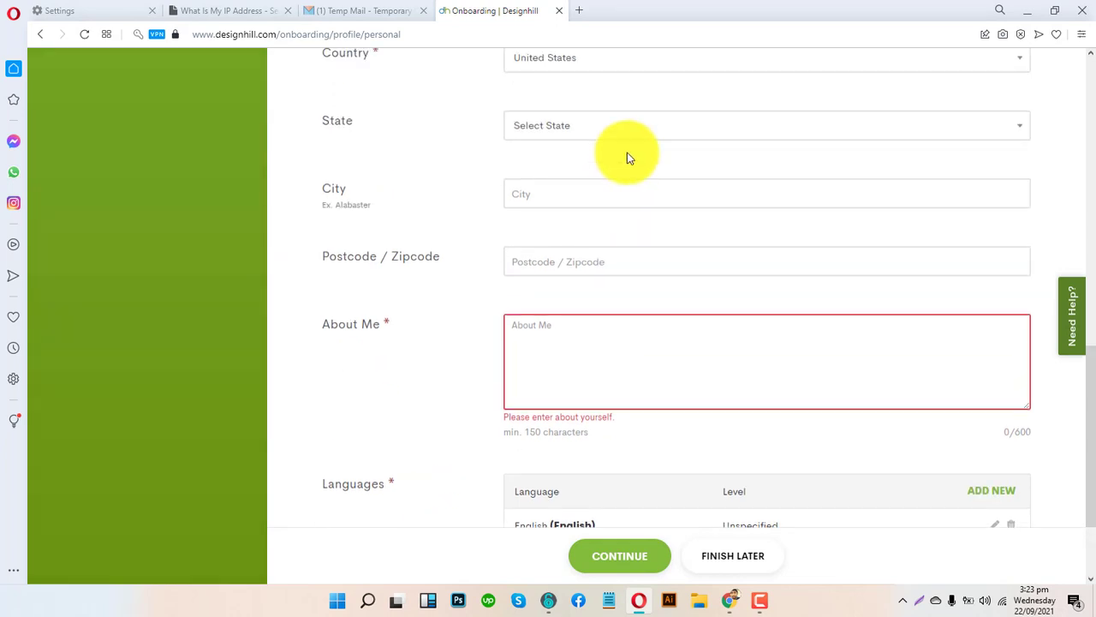
{"action": "left_click", "coordinate": [579, 10]}
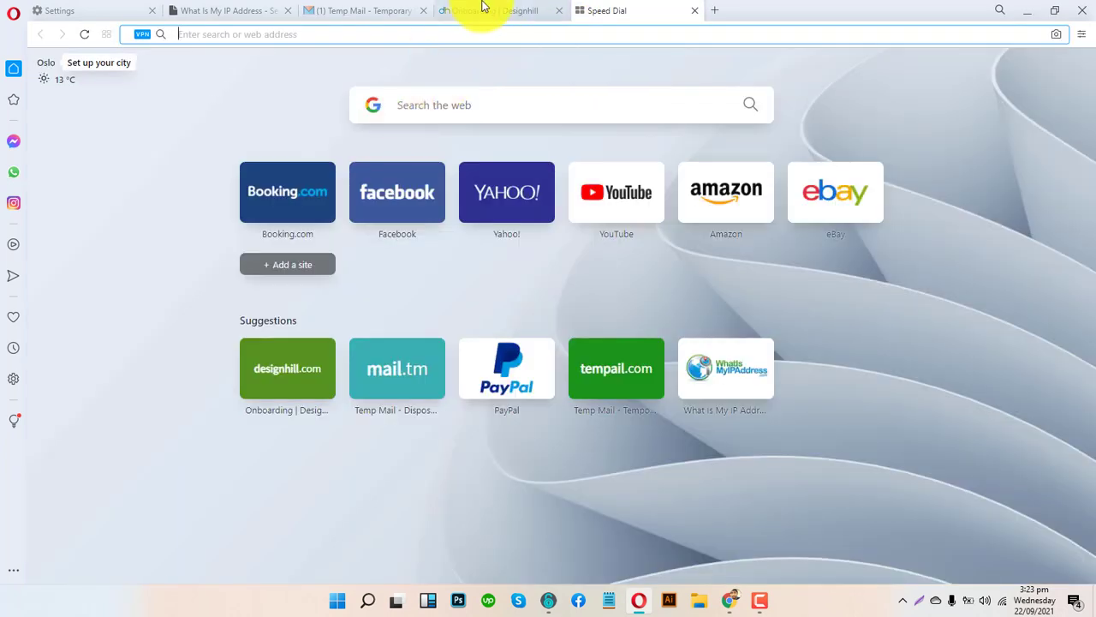
- Return to the Onboarding | Designhill tab to write the graphics-designer About Me line
{"action": "left_click", "coordinate": [484, 10]}
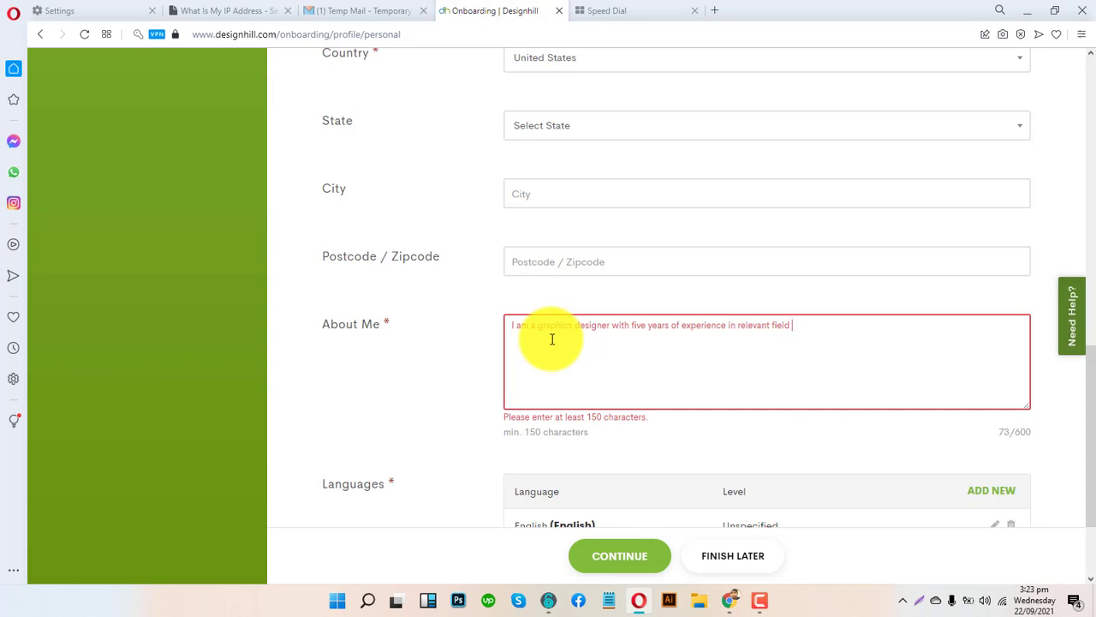
- Copy the About Me sentence and paste extra copies to reach 219 characters
{"action": "left_click_drag", "start_coordinate": [795, 325], "coordinate": [499, 328]}
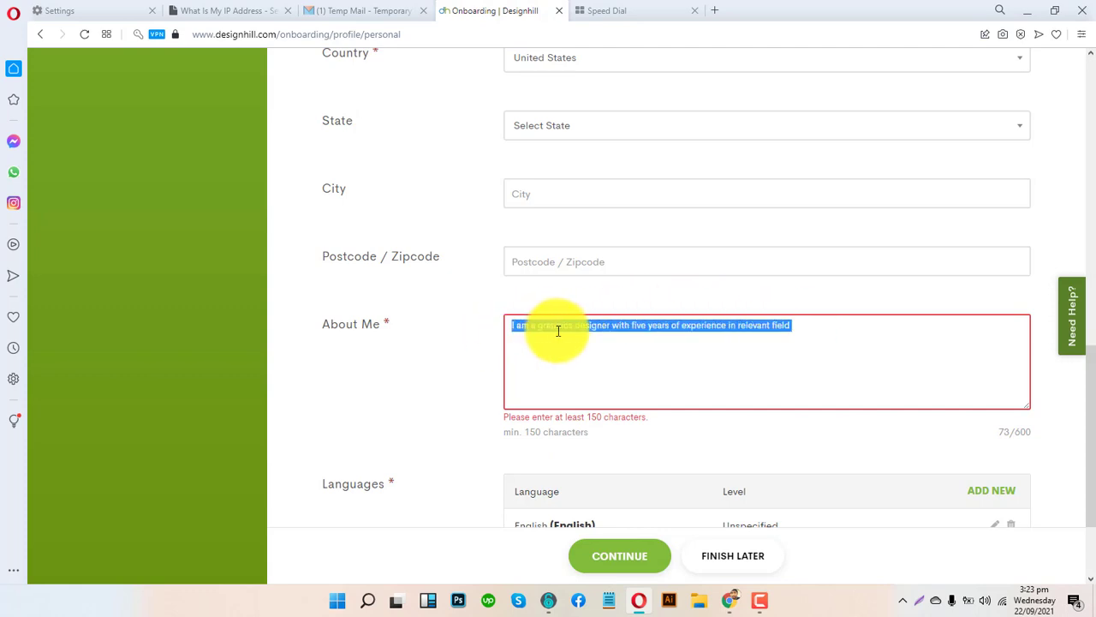
{"action": "key", "text": "ctrl+c"}
{"action": "left_click", "coordinate": [808, 319]}
{"action": "key", "text": "ctrl+v"}
{"action": "key", "text": "ctrl+v"}
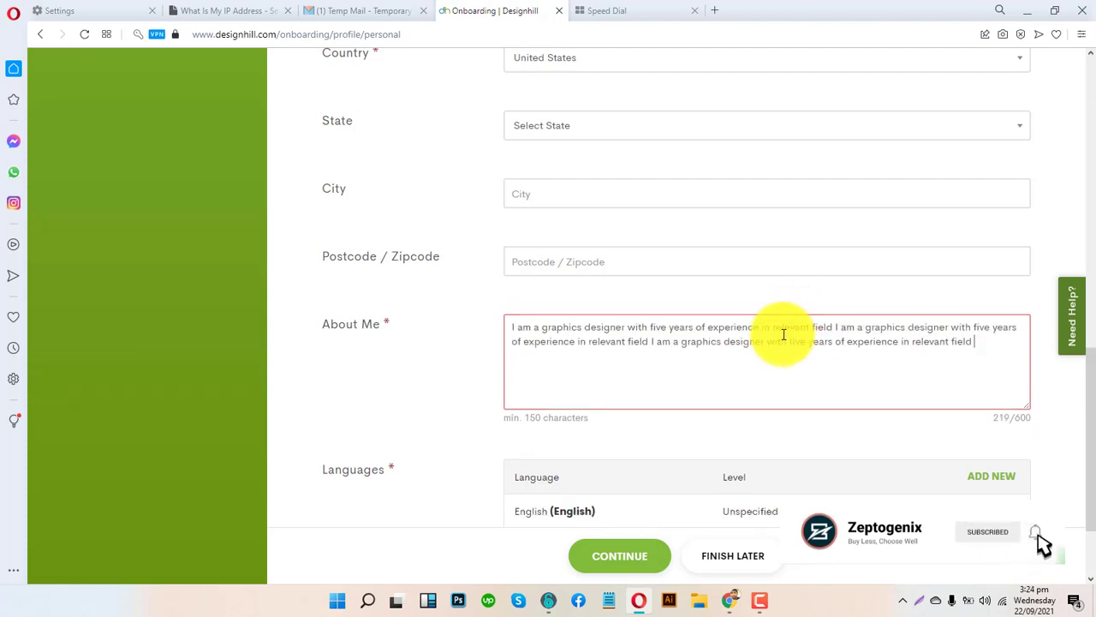
{"action": "scroll", "coordinate": [710, 385], "scroll_direction": "down", "scroll_amount": 2}
{"action": "scroll", "coordinate": [722, 404], "scroll_direction": "up", "scroll_amount": 2}
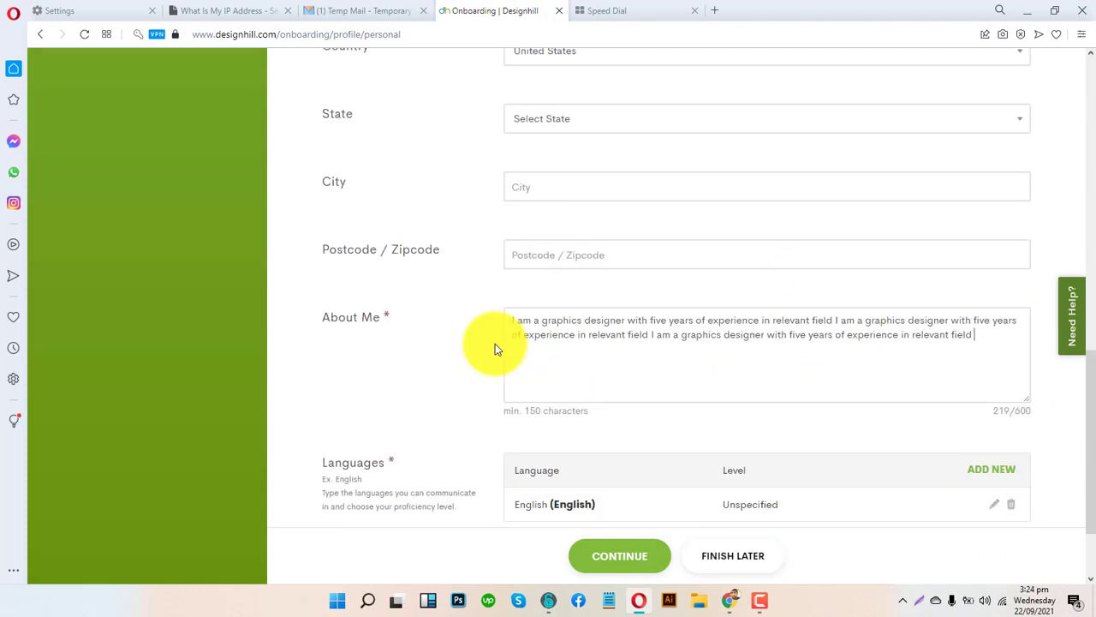
{"action": "scroll", "coordinate": [495, 344], "scroll_direction": "up", "scroll_amount": 3}
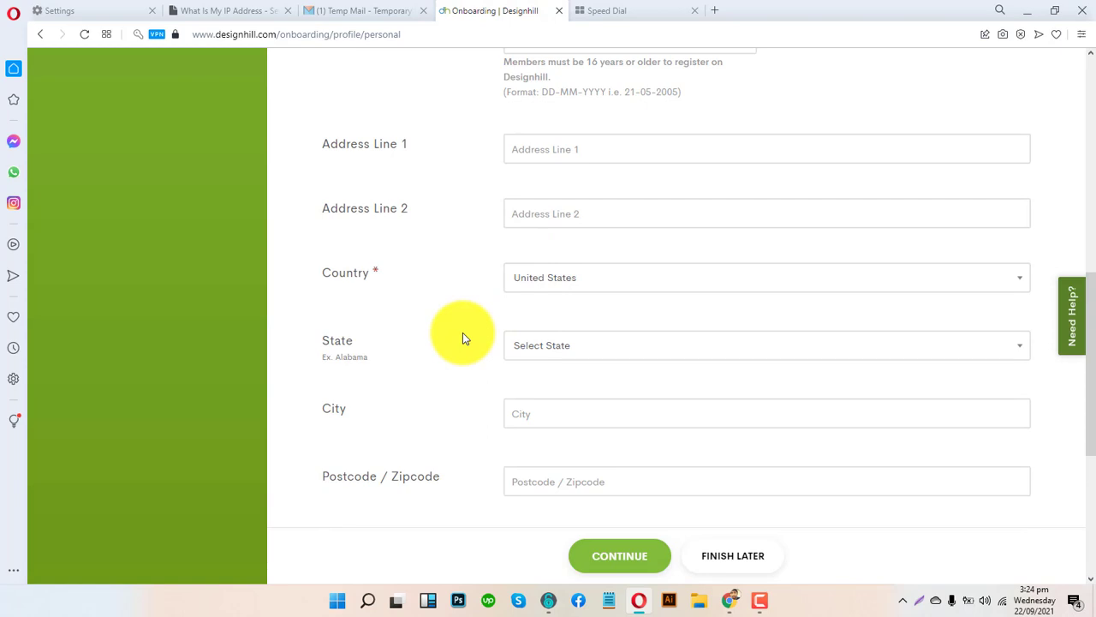
{"action": "scroll", "coordinate": [462, 339], "scroll_direction": "up", "scroll_amount": 2}
- Set How did you hear to Search engine with Google and submit Personal Info
{"action": "left_click", "coordinate": [536, 419]}
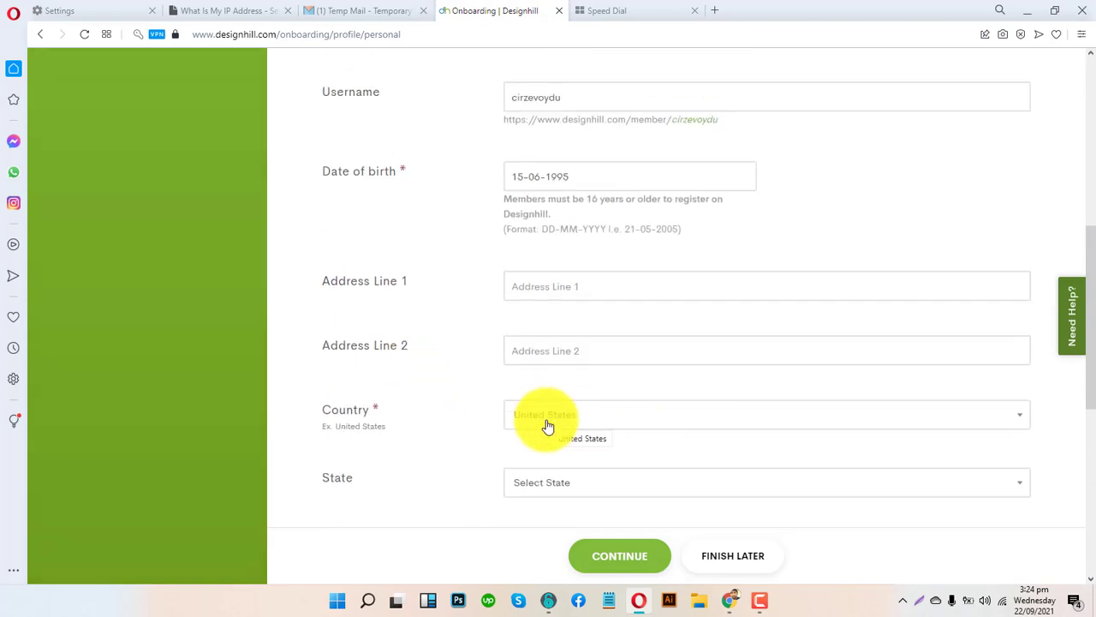
{"action": "scroll", "coordinate": [548, 425], "scroll_direction": "down", "scroll_amount": 5}
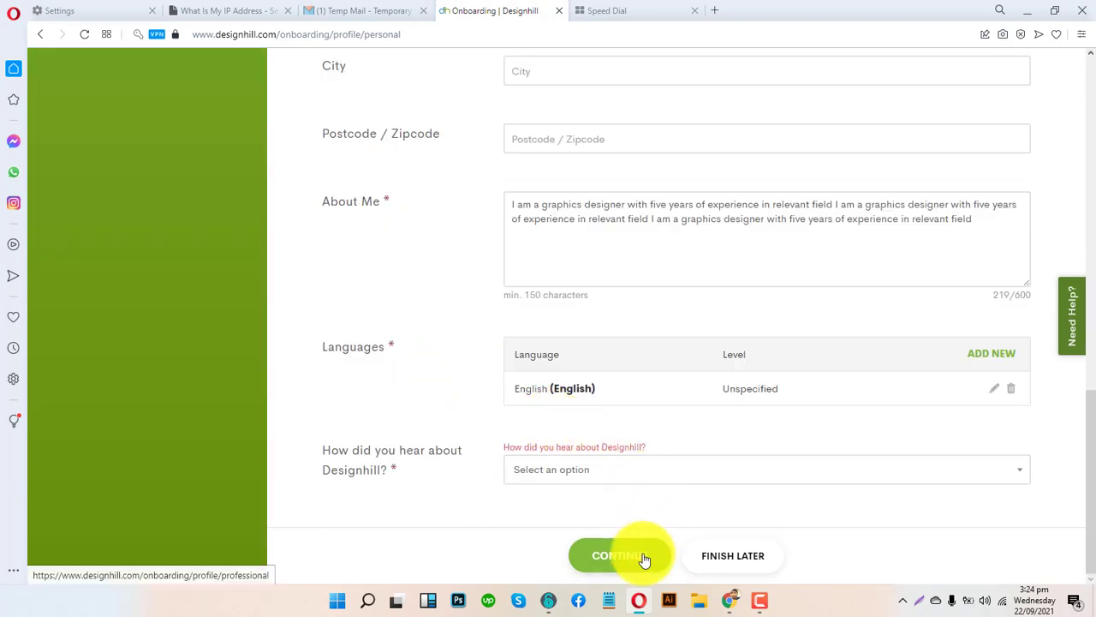
{"action": "left_click", "coordinate": [524, 476]}
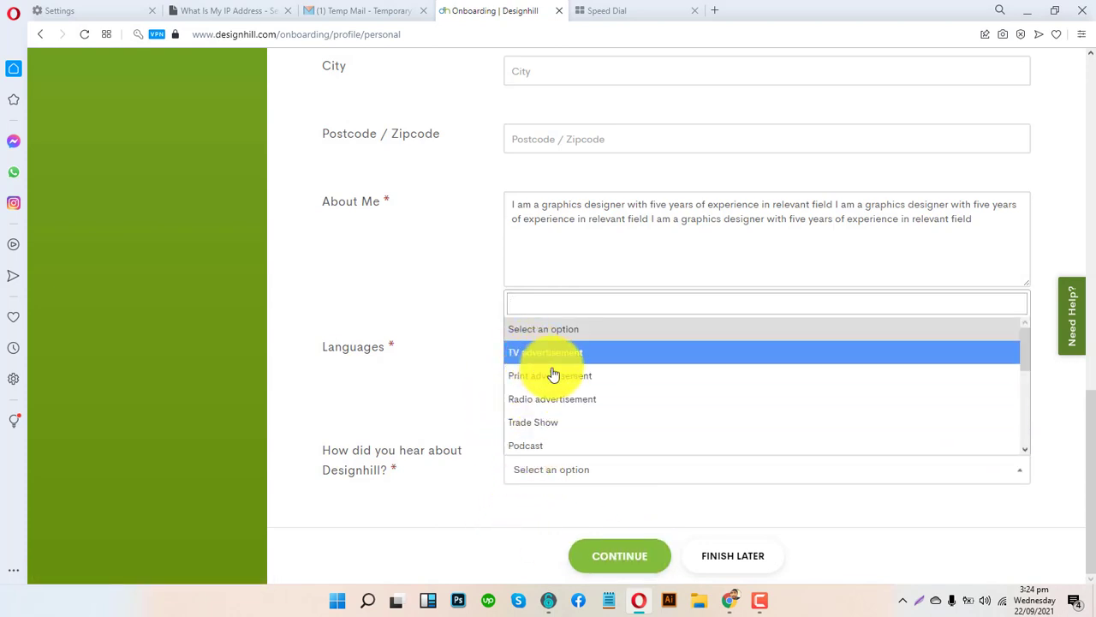
{"action": "left_click", "coordinate": [576, 446]}
{"action": "scroll", "coordinate": [617, 455], "scroll_direction": "down", "scroll_amount": 1}
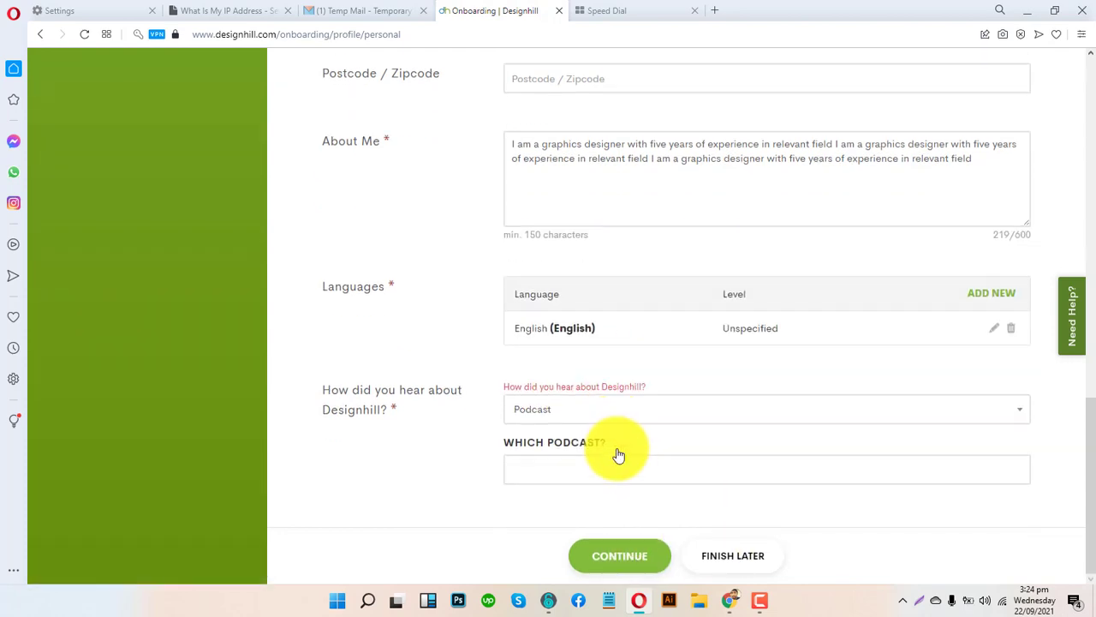
{"action": "left_click", "coordinate": [604, 411]}
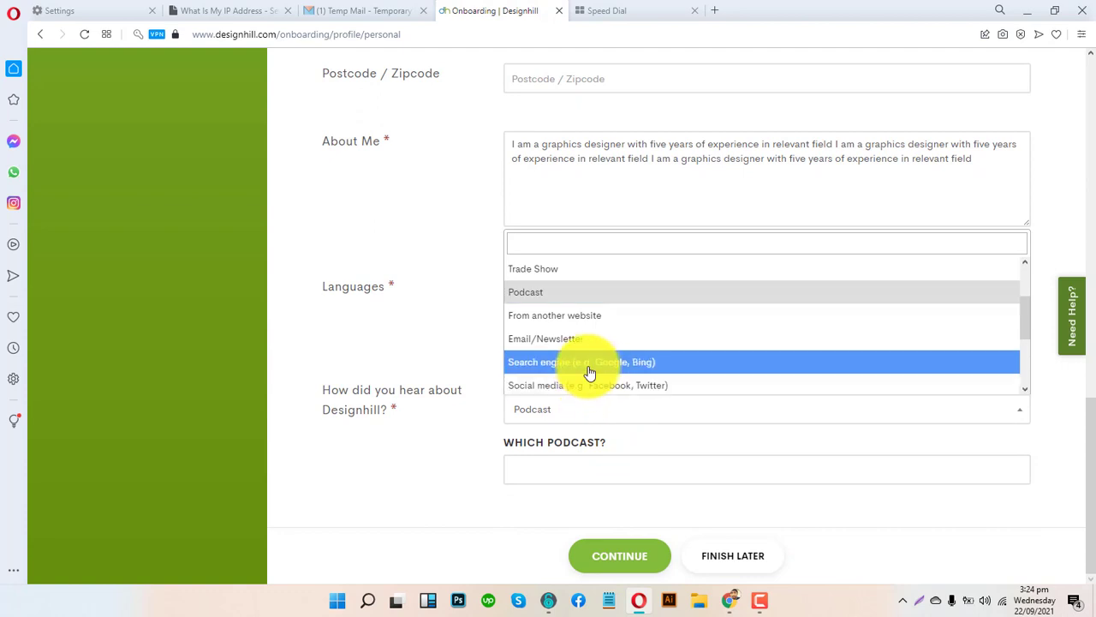
{"action": "left_click", "coordinate": [590, 371]}
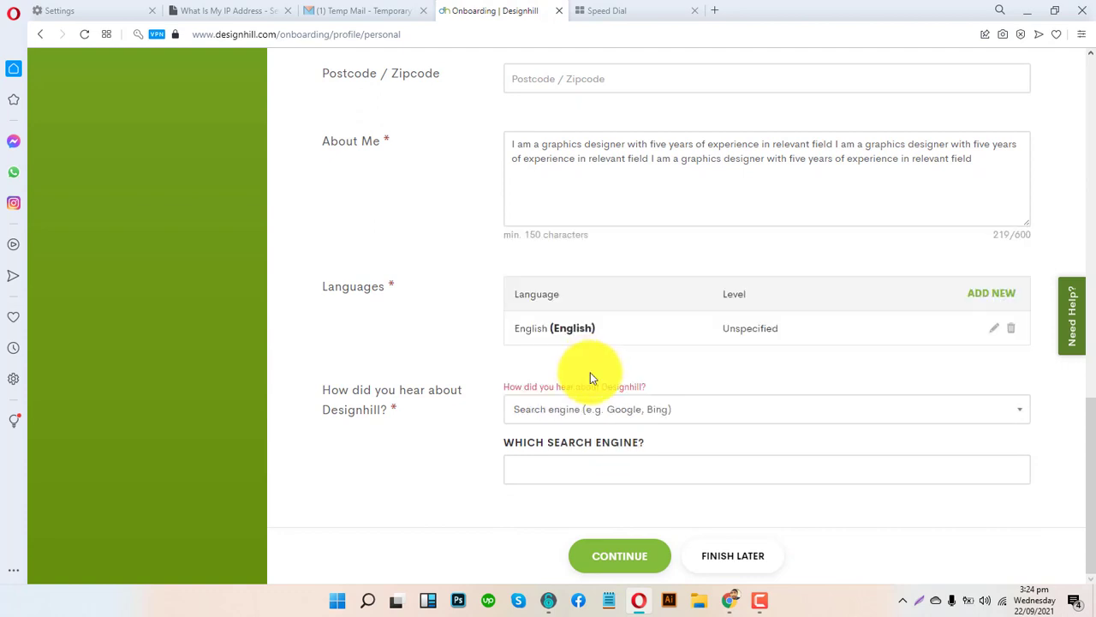
{"action": "left_click", "coordinate": [579, 476]}
{"action": "type", "text": "Google"}
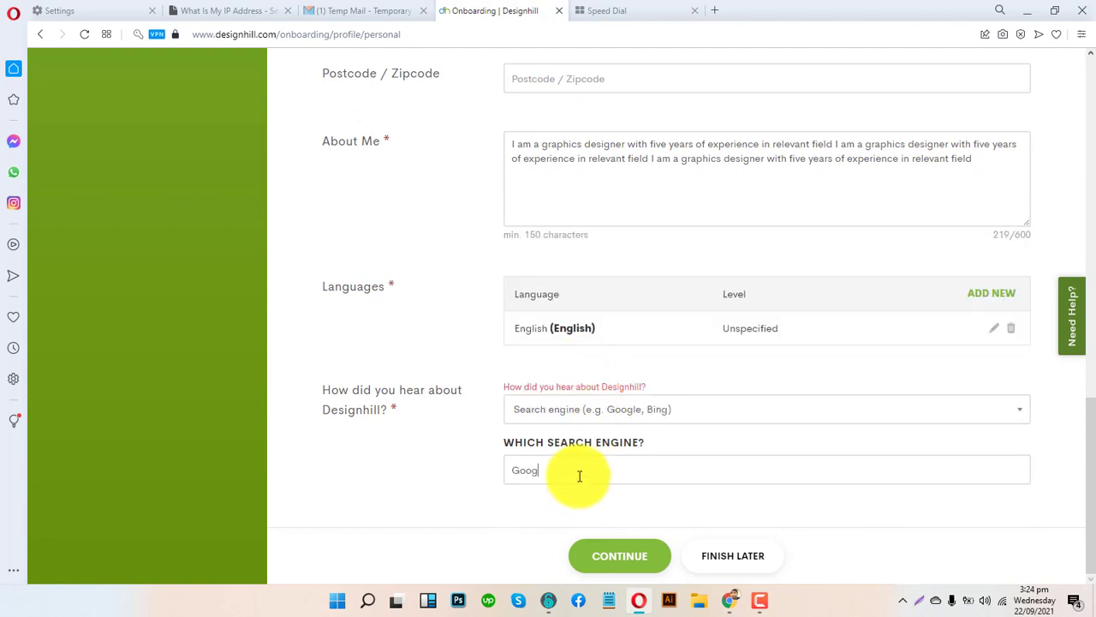
{"action": "left_click", "coordinate": [653, 541]}
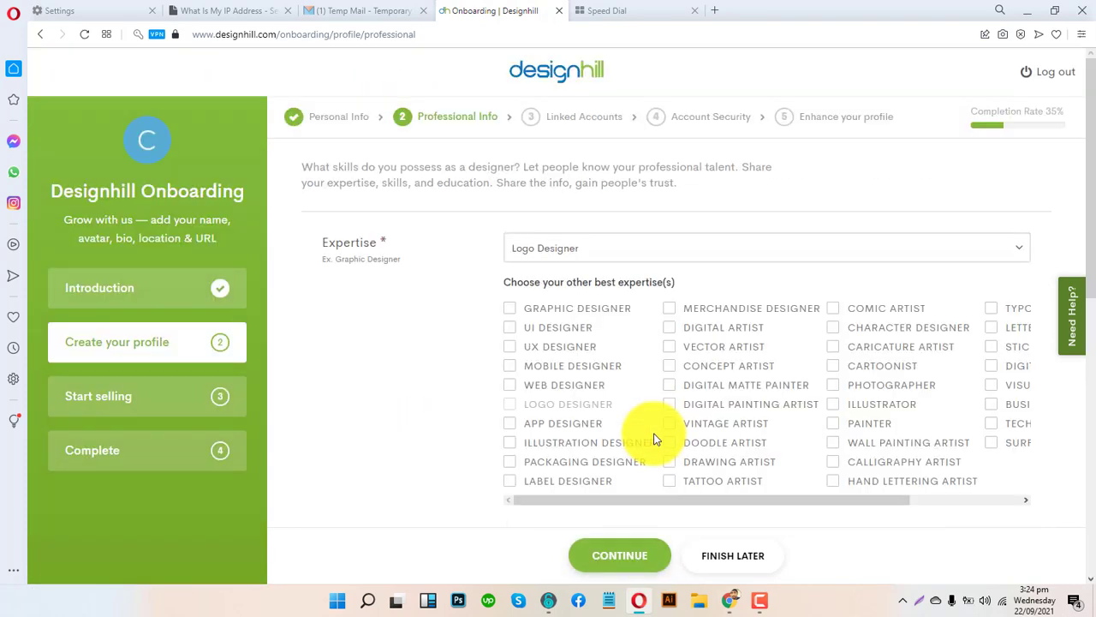
- Mark Graphic Designer, Illustration Designer and Illustrator as areas of expertise
{"action": "left_click", "coordinate": [535, 309]}
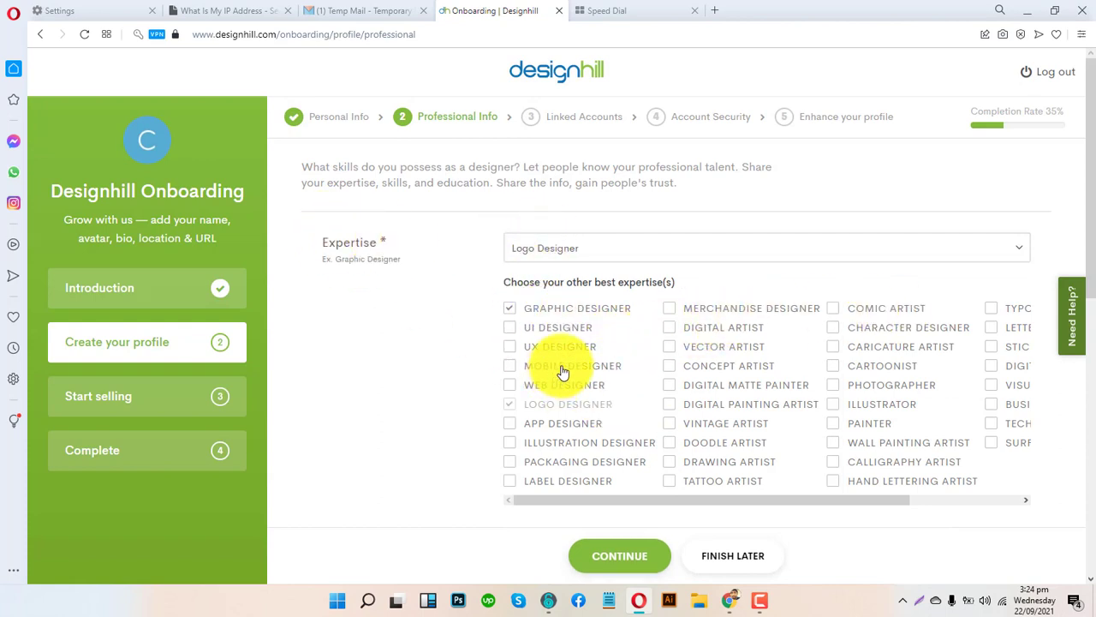
{"action": "scroll", "coordinate": [430, 385], "scroll_direction": "down", "scroll_amount": 2}
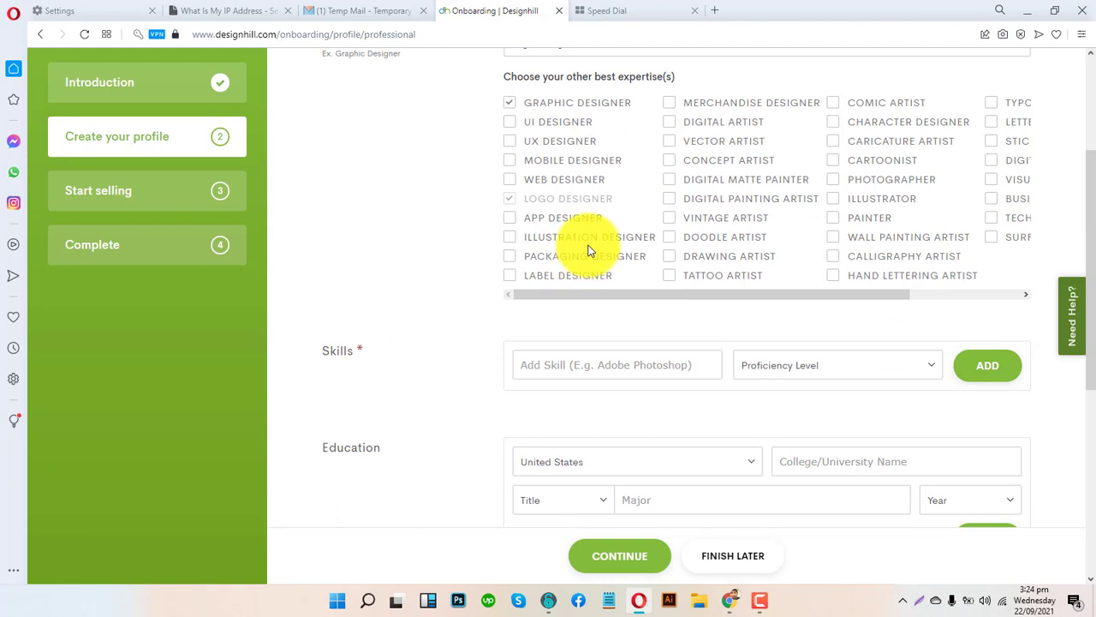
{"action": "left_click", "coordinate": [587, 238]}
{"action": "left_click", "coordinate": [874, 204]}
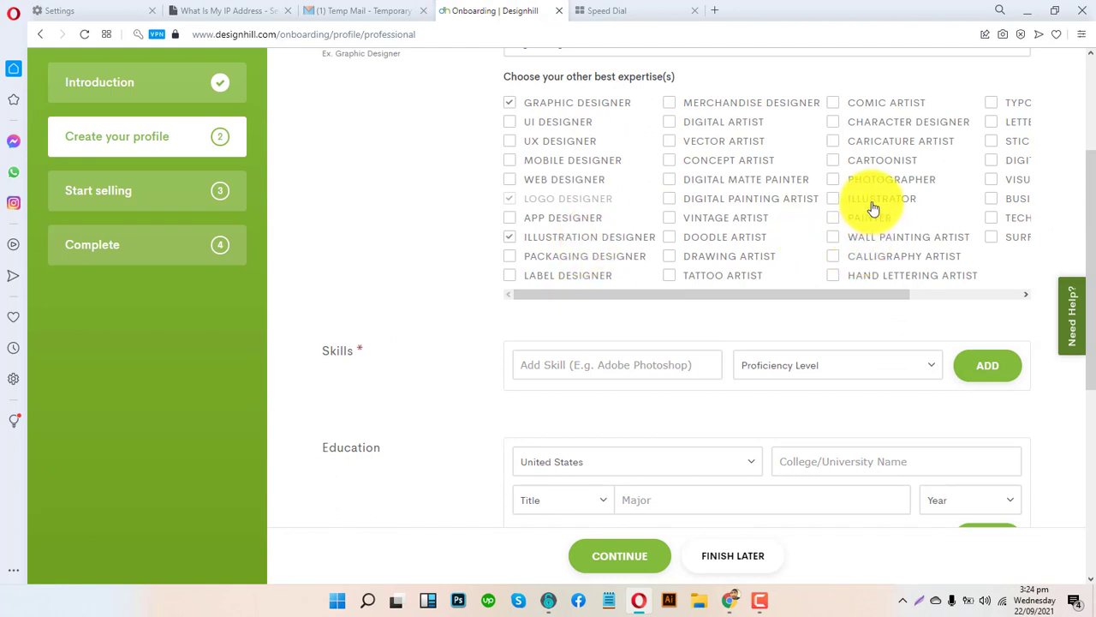
{"action": "scroll", "coordinate": [769, 374], "scroll_direction": "down", "scroll_amount": 2}
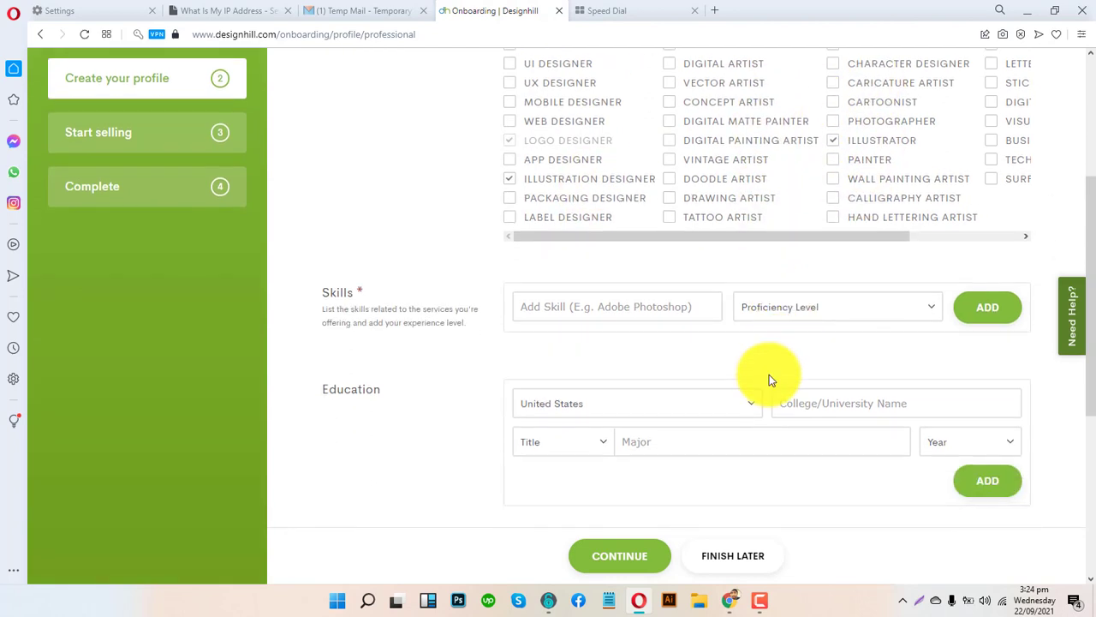
- Add Adobe Illustrator as an Expert skill and answer No to owning an online store
{"action": "left_click", "coordinate": [627, 231]}
{"action": "left_click", "coordinate": [769, 235]}
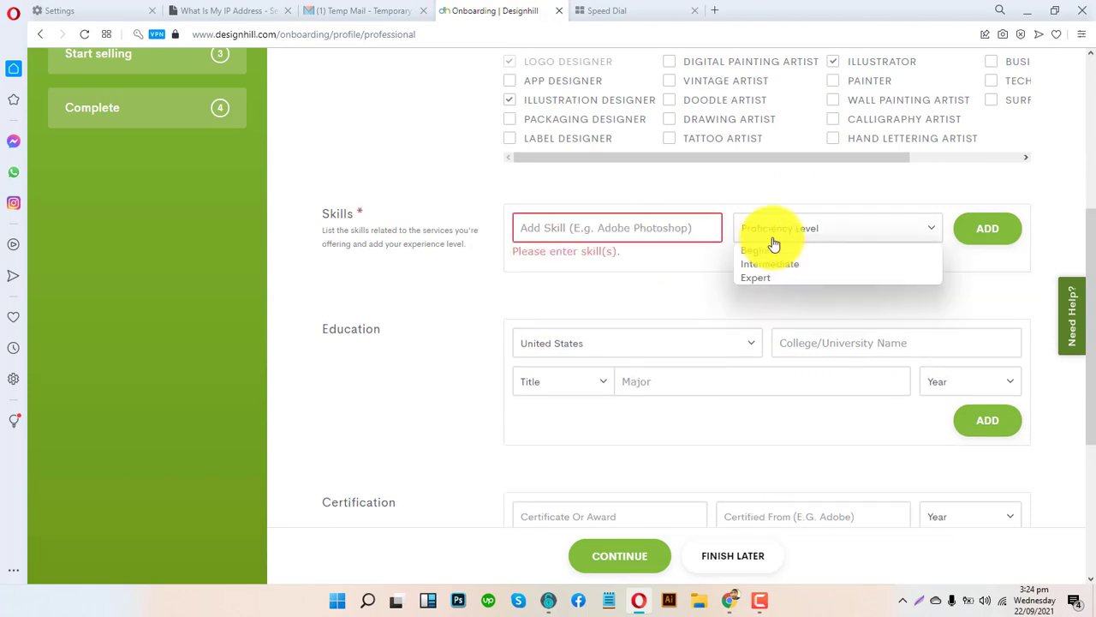
{"action": "left_click", "coordinate": [786, 279]}
{"action": "left_click", "coordinate": [639, 231]}
{"action": "type", "text": "ado"}
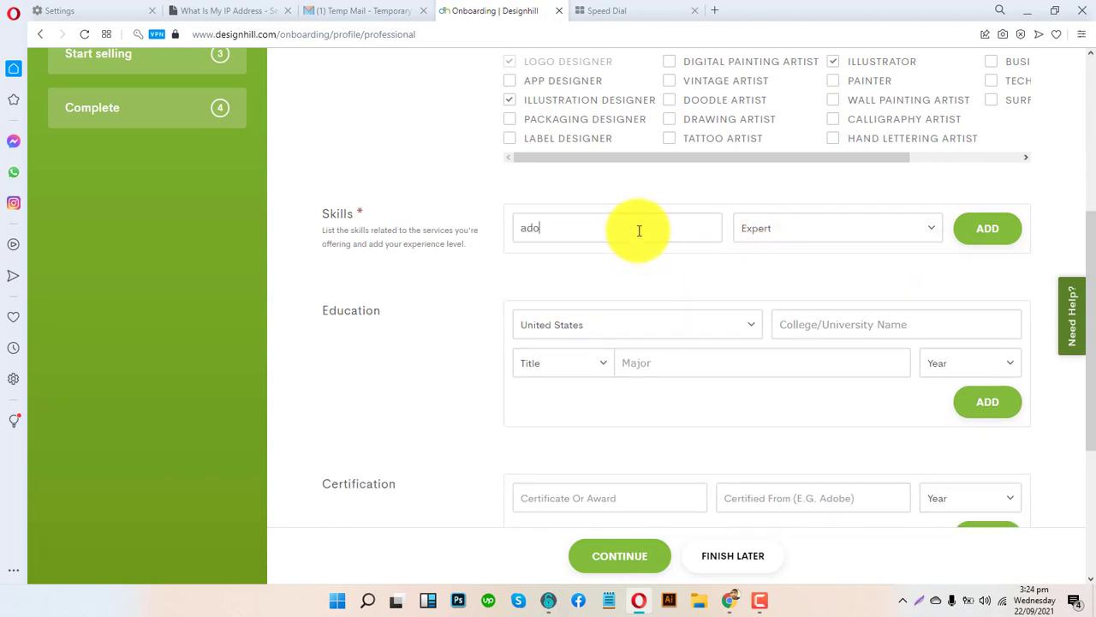
{"action": "type", "text": "be ill"}
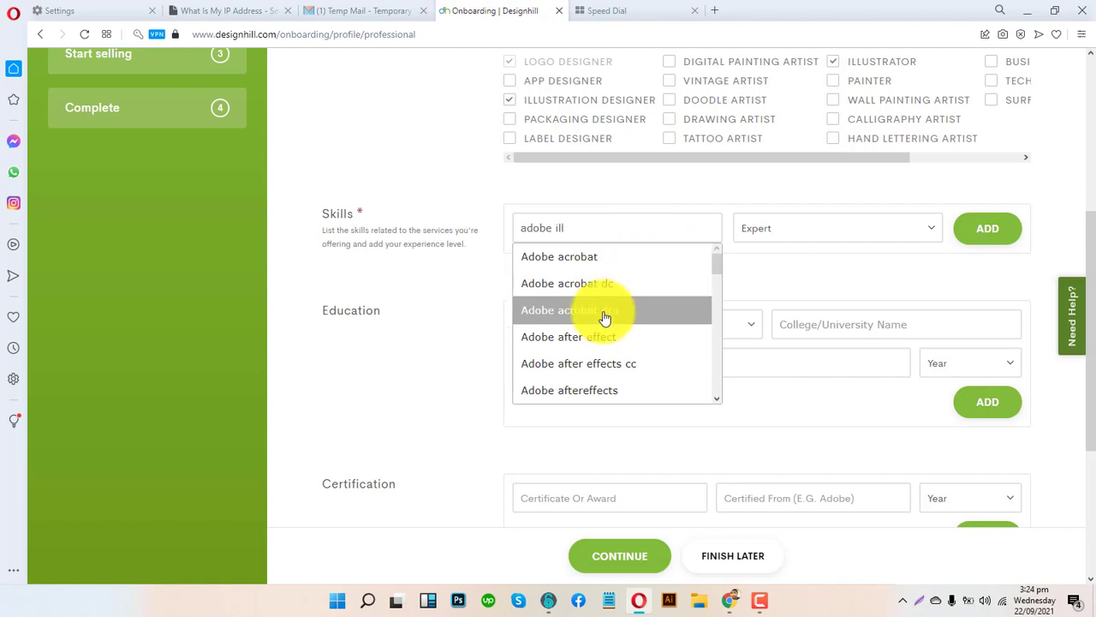
{"action": "type", "text": "ustra"}
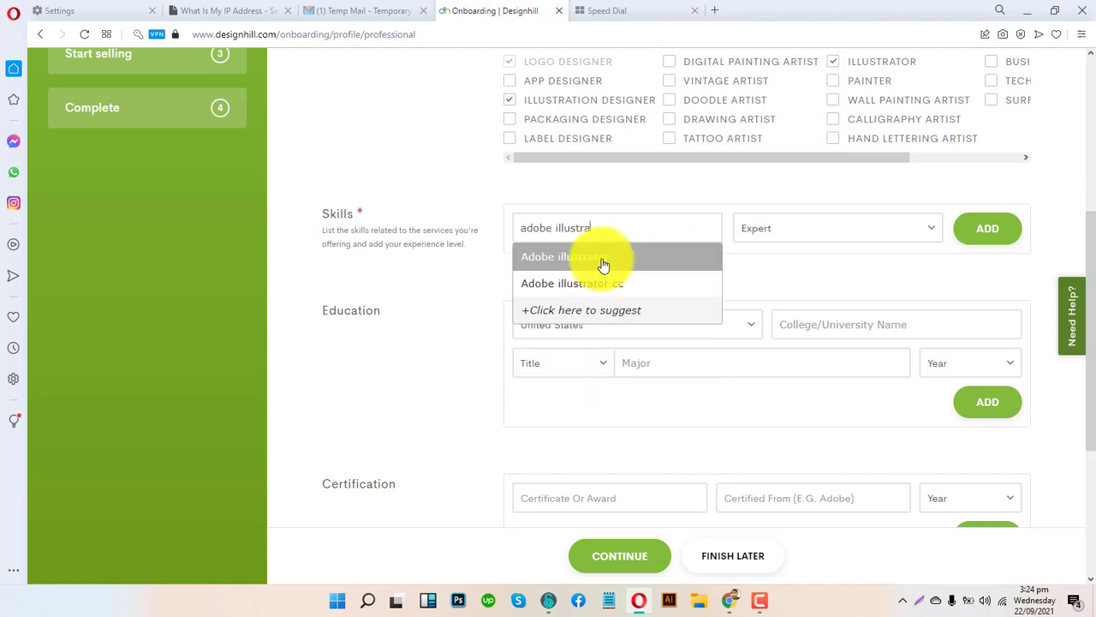
{"action": "left_click", "coordinate": [602, 267]}
{"action": "left_click", "coordinate": [989, 230]}
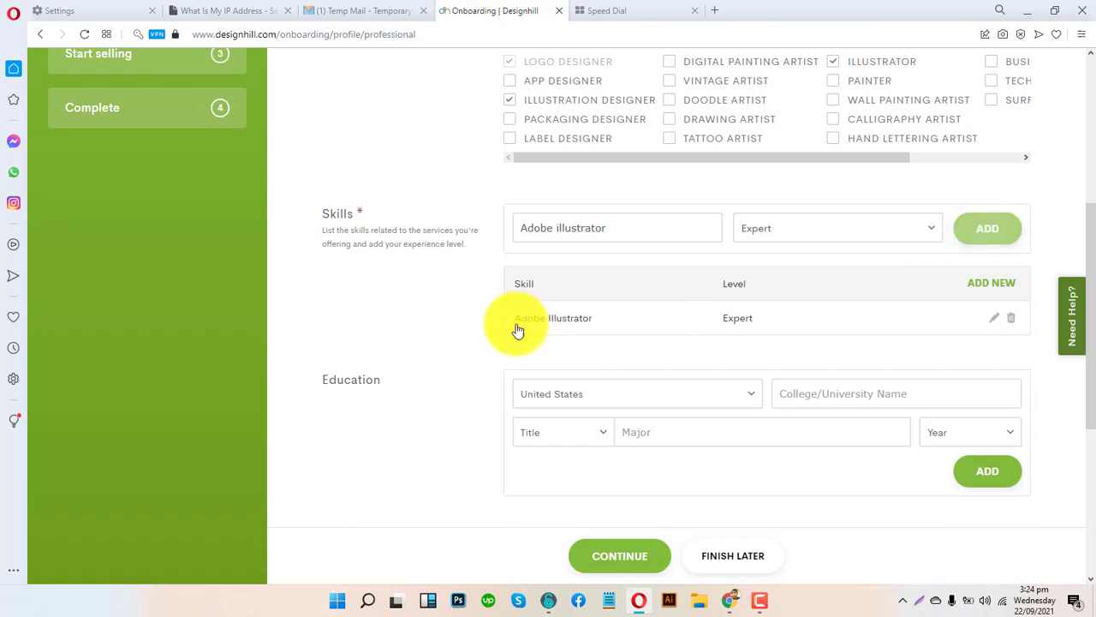
{"action": "scroll", "coordinate": [412, 308], "scroll_direction": "down", "scroll_amount": 2}
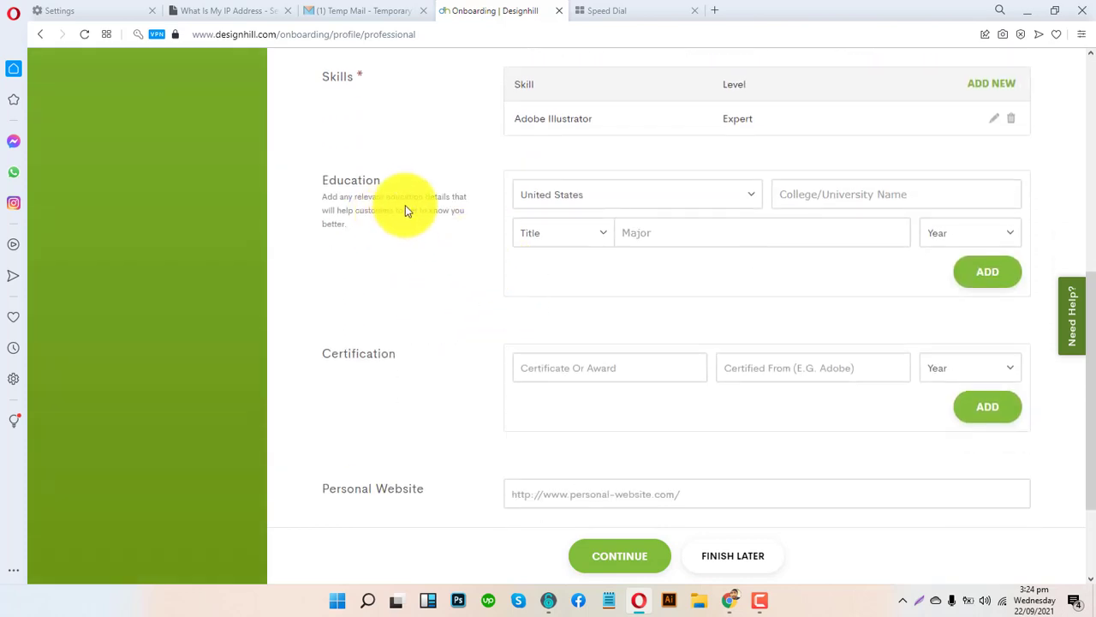
{"action": "scroll", "coordinate": [428, 248], "scroll_direction": "down", "scroll_amount": 2}
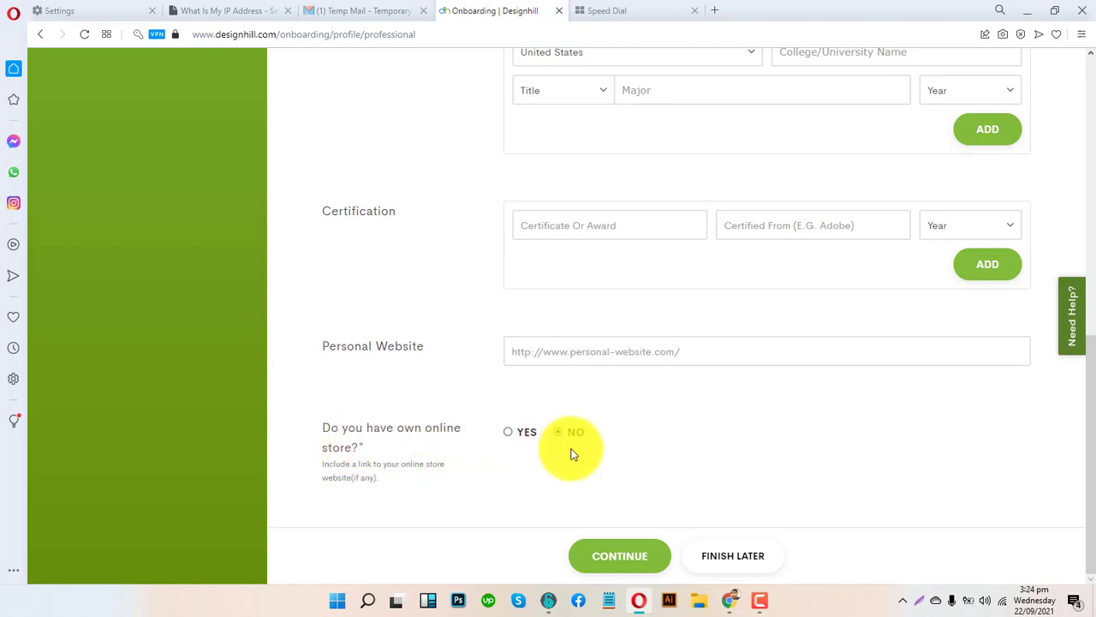
{"action": "left_click", "coordinate": [588, 546]}
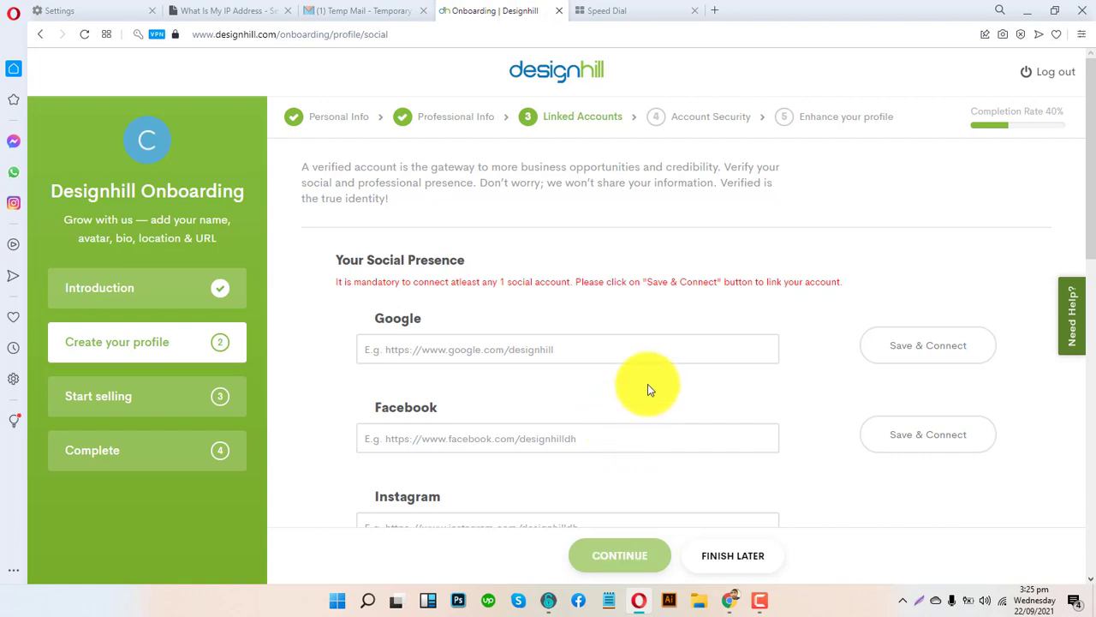
{"action": "scroll", "coordinate": [632, 371], "scroll_direction": "down", "scroll_amount": 3}
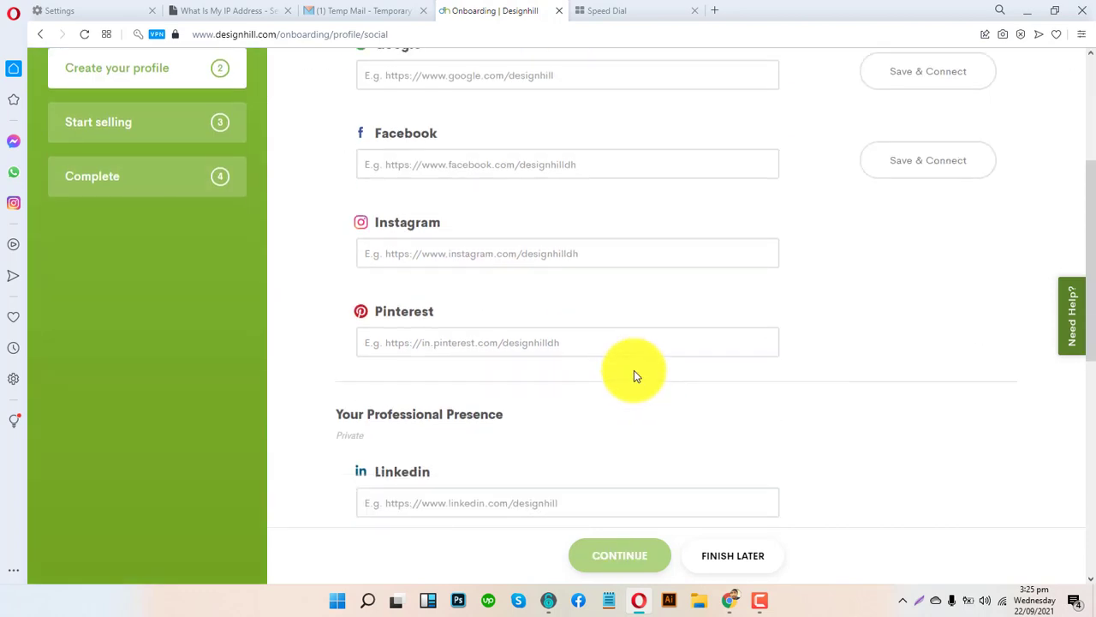
{"action": "scroll", "coordinate": [634, 375], "scroll_direction": "down", "scroll_amount": 3}
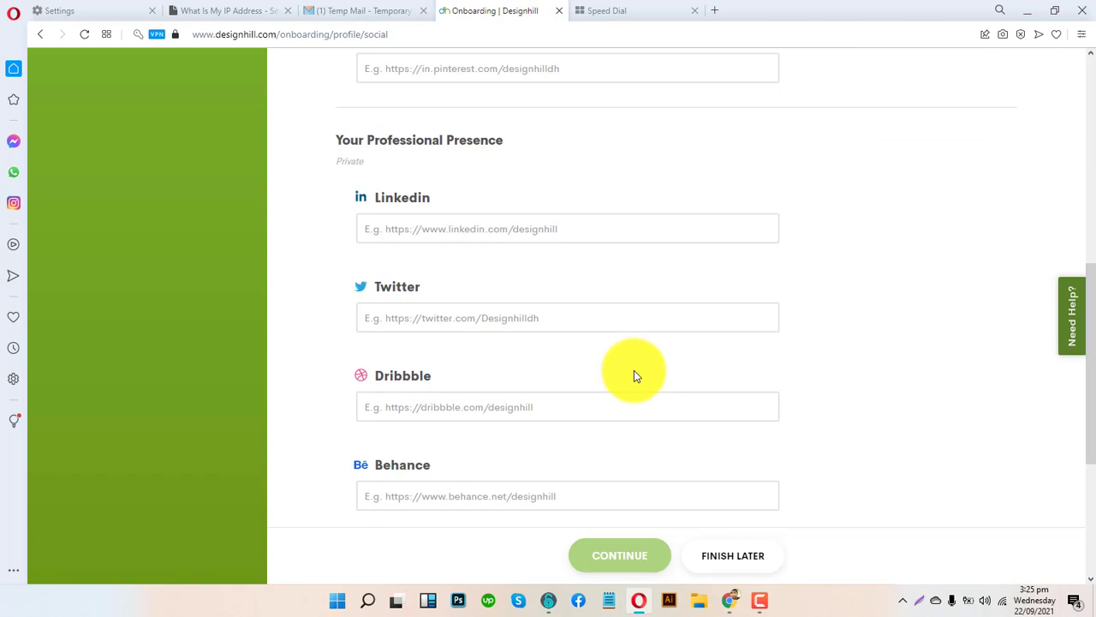
{"action": "scroll", "coordinate": [635, 375], "scroll_direction": "down", "scroll_amount": 3}
{"action": "scroll", "coordinate": [635, 374], "scroll_direction": "up", "scroll_amount": 8}
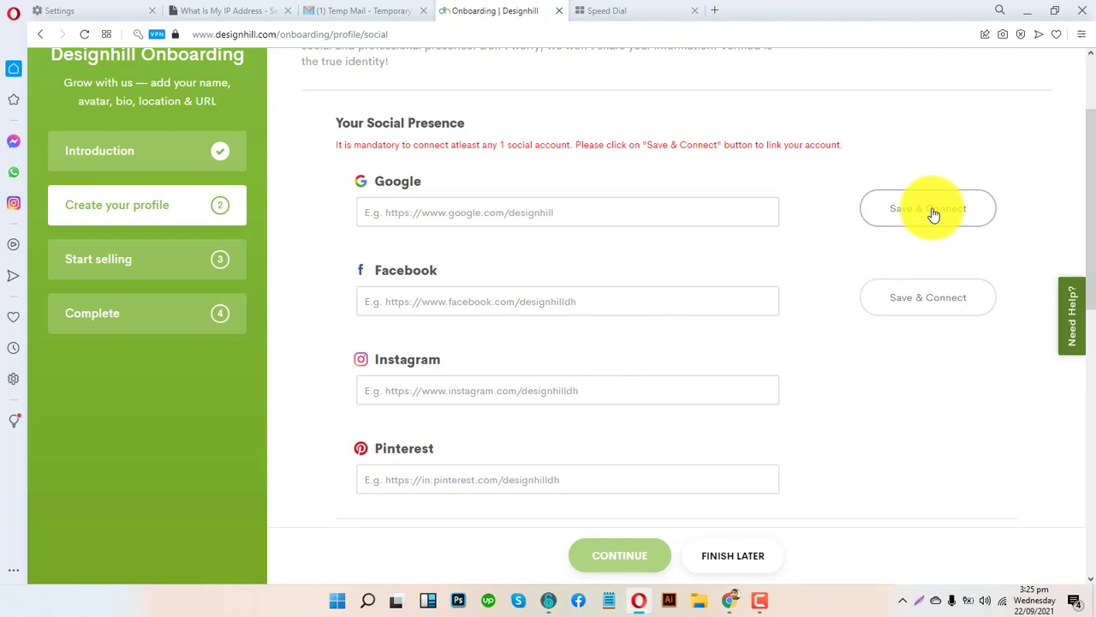
{"action": "scroll", "coordinate": [823, 251], "scroll_direction": "down", "scroll_amount": 8}
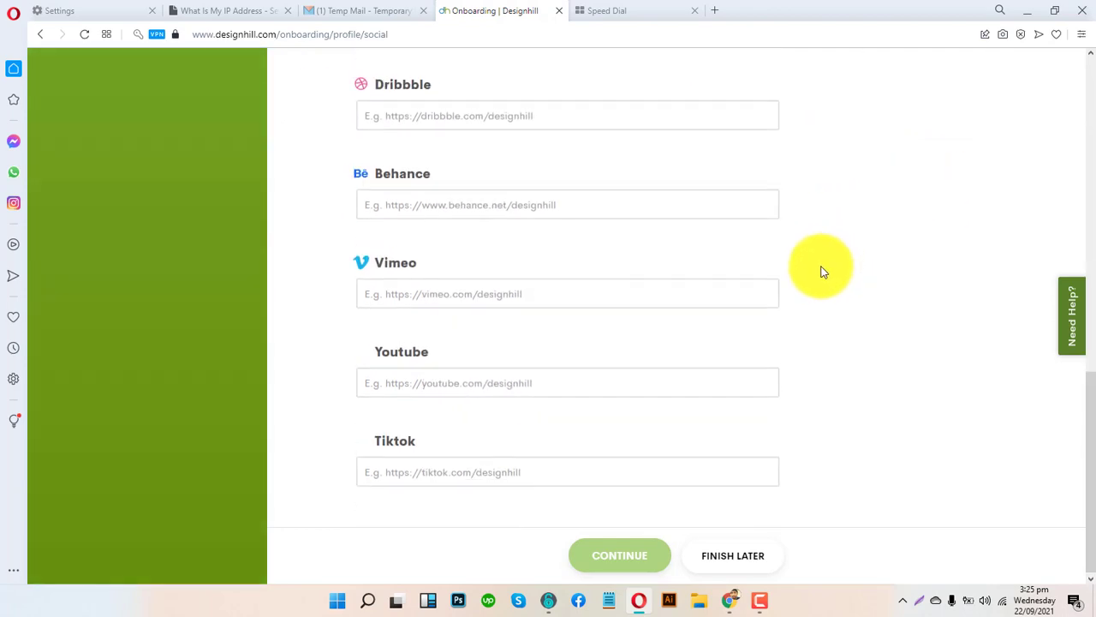
{"action": "scroll", "coordinate": [754, 388], "scroll_direction": "up", "scroll_amount": 8}
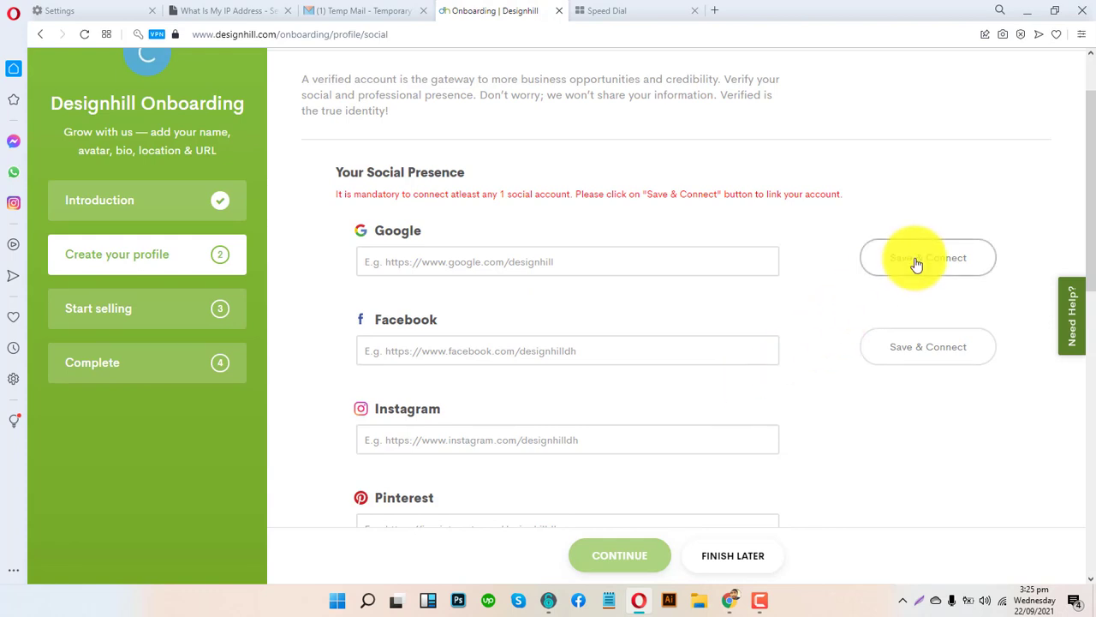
{"action": "left_click", "coordinate": [549, 260]}
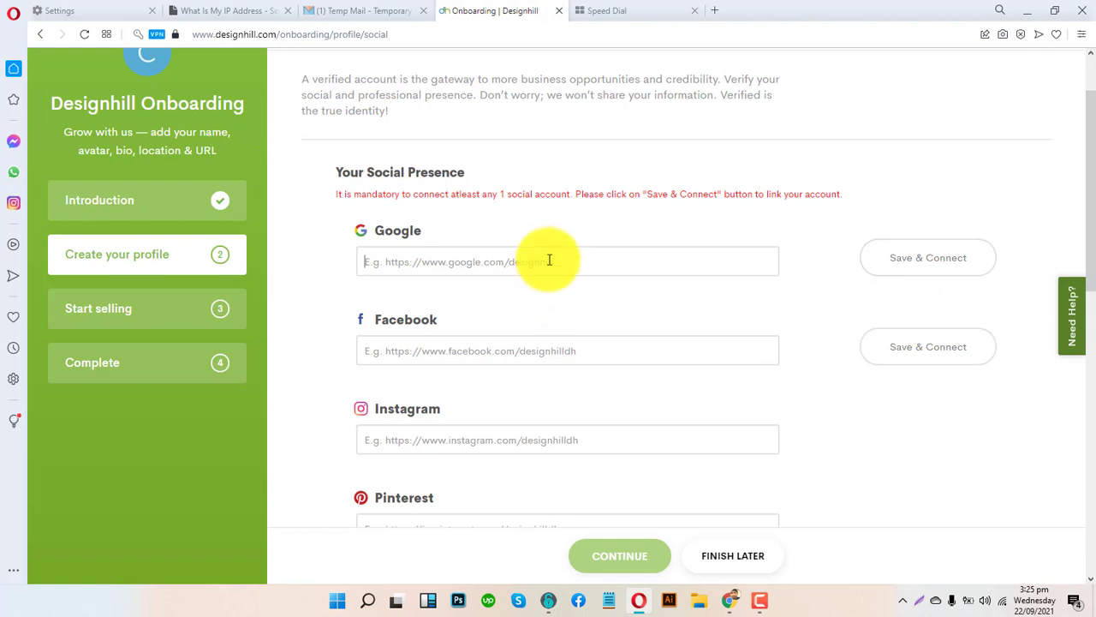
{"action": "type", "text": "www"}
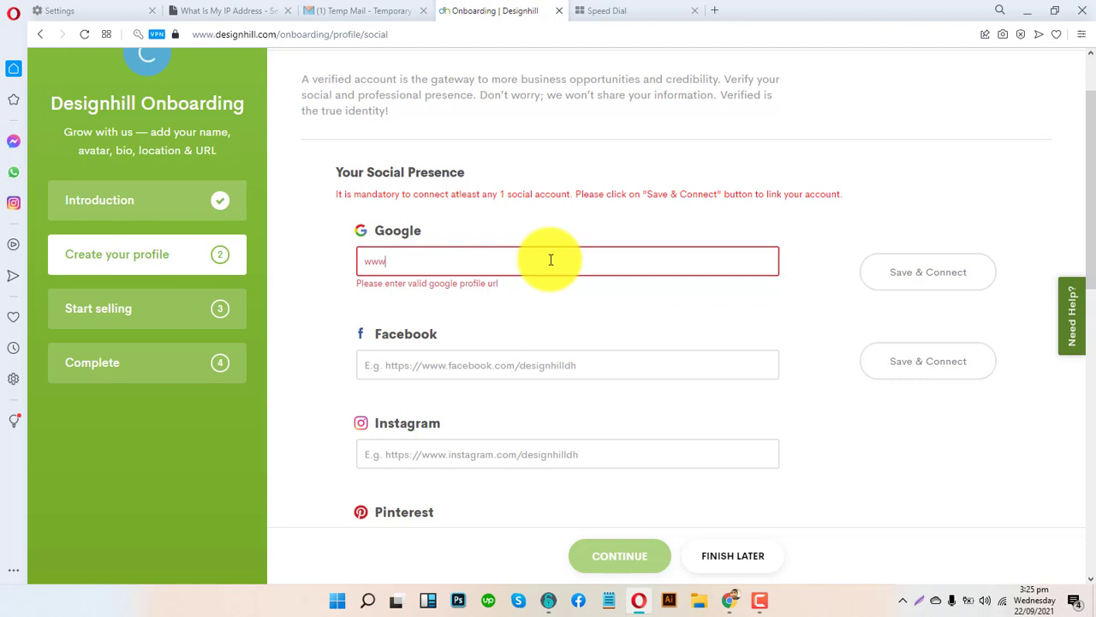
{"action": "key", "text": "BackSpace"}
{"action": "key", "text": "BackSpace"}
{"action": "key", "text": "BackSpace"}
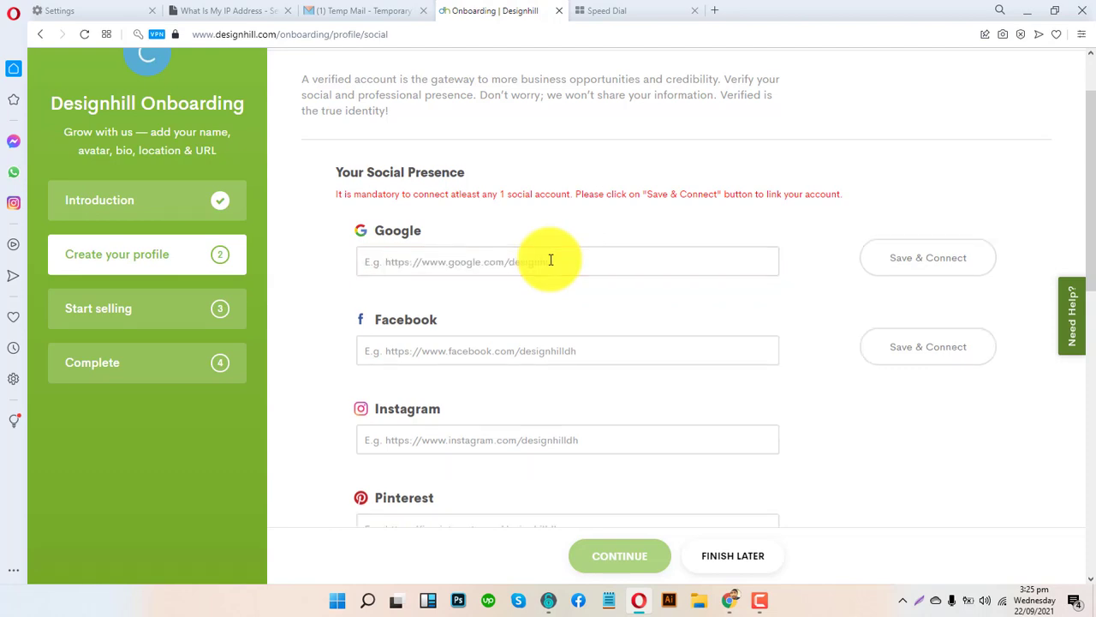
{"action": "type", "text": "www.google."}
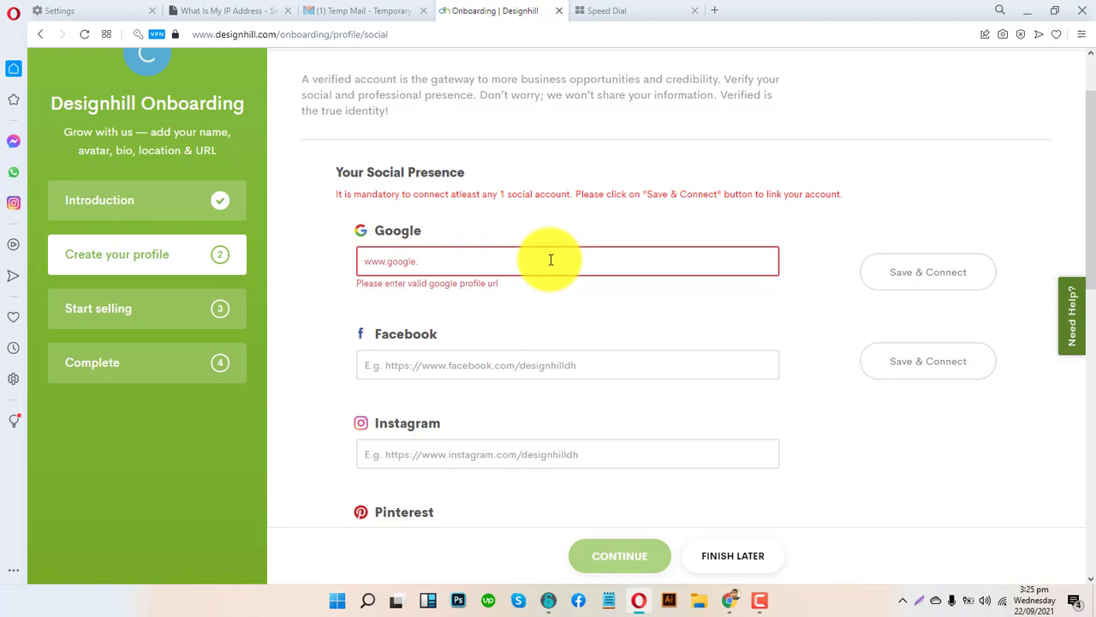
{"action": "type", "text": "com/haider"}
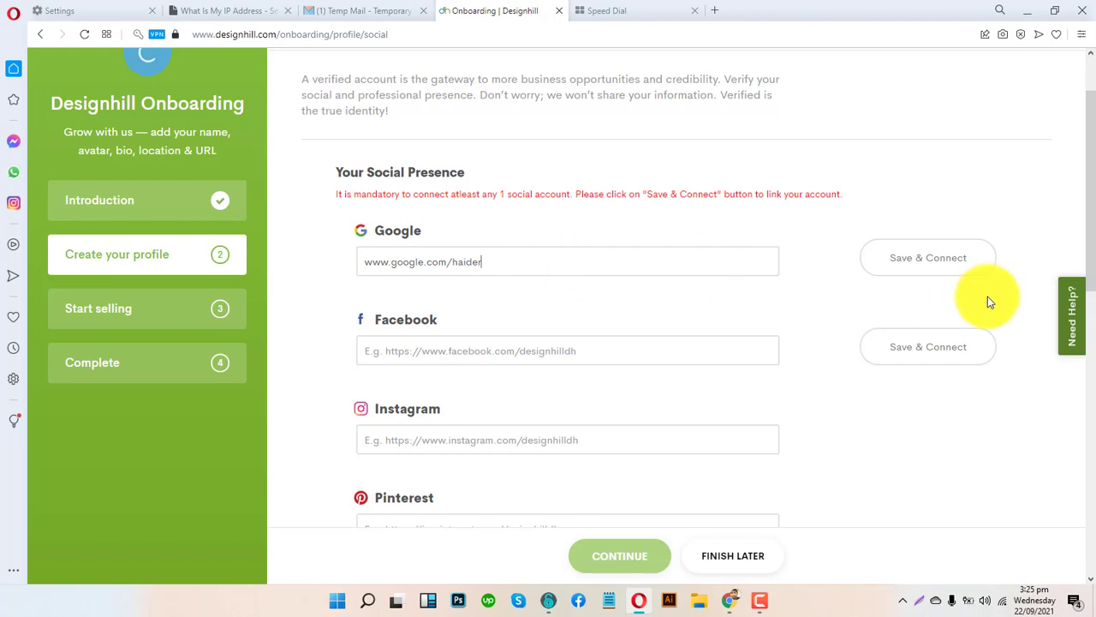
{"action": "left_click", "coordinate": [961, 273]}
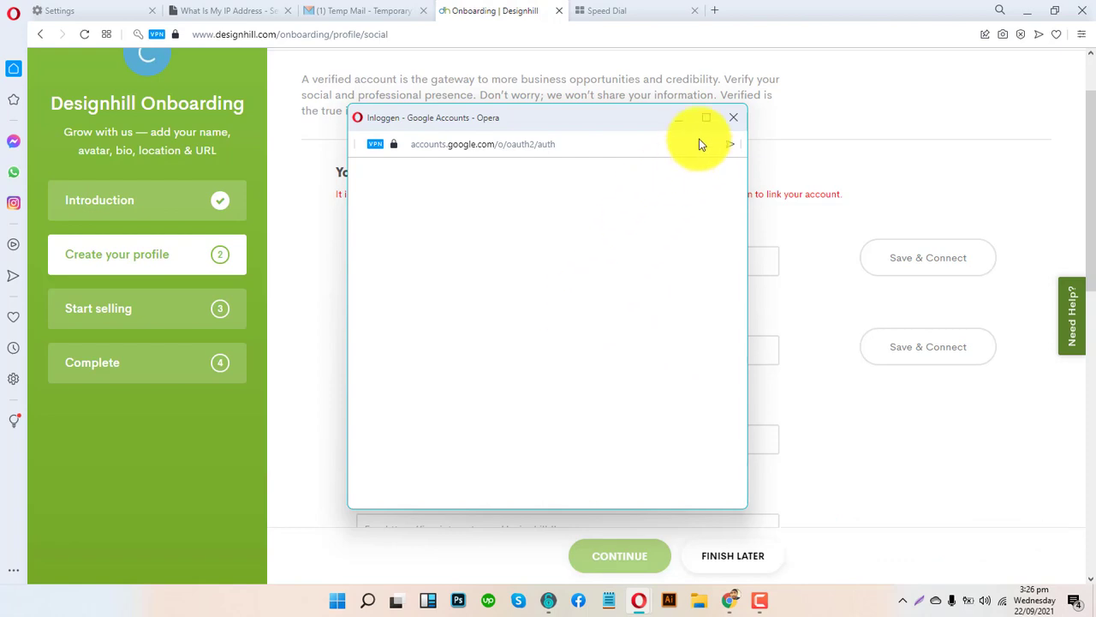
- Close the Google sign-in popup and choose Finish Later for onboarding
{"action": "left_click", "coordinate": [732, 116]}
{"action": "scroll", "coordinate": [548, 310], "scroll_direction": "down", "scroll_amount": 9}
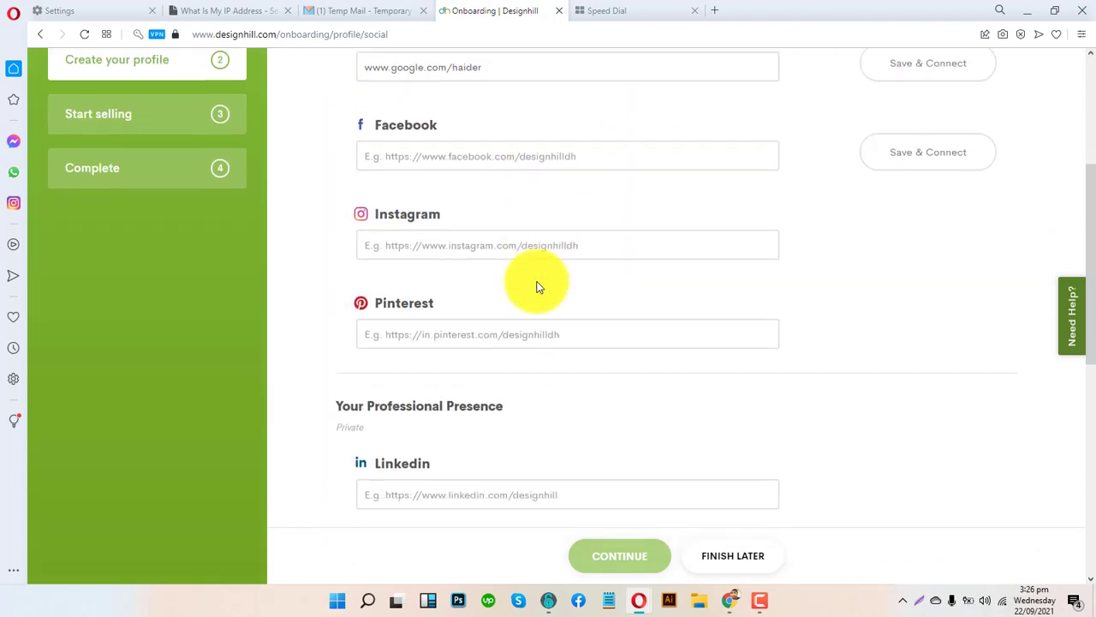
{"action": "scroll", "coordinate": [541, 294], "scroll_direction": "up", "scroll_amount": 4}
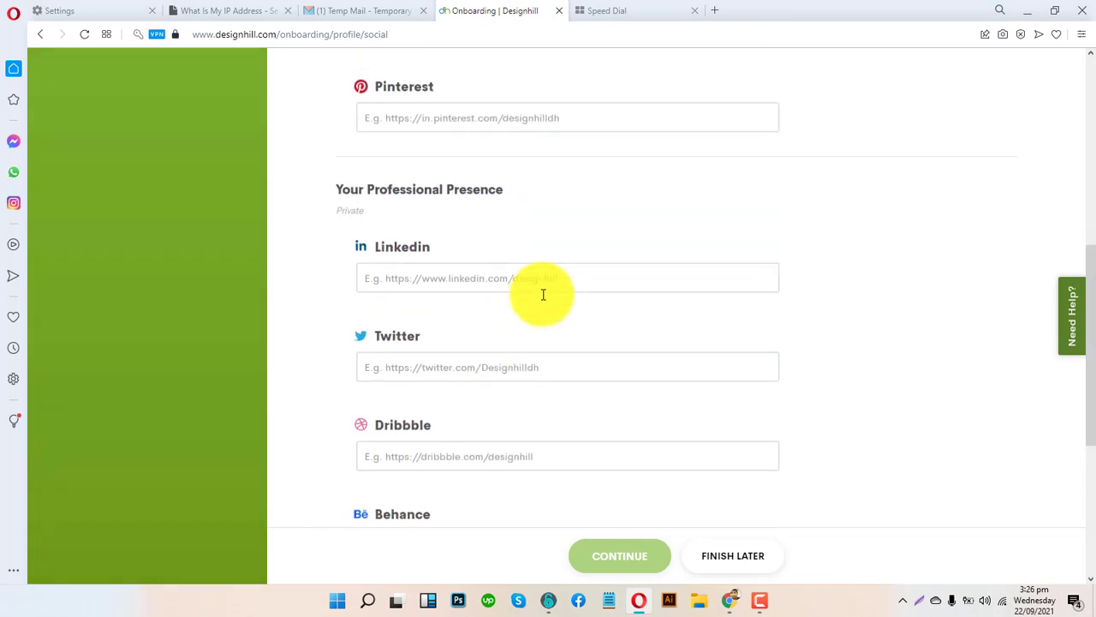
{"action": "scroll", "coordinate": [540, 294], "scroll_direction": "down", "scroll_amount": 3}
{"action": "left_click", "coordinate": [737, 557]}
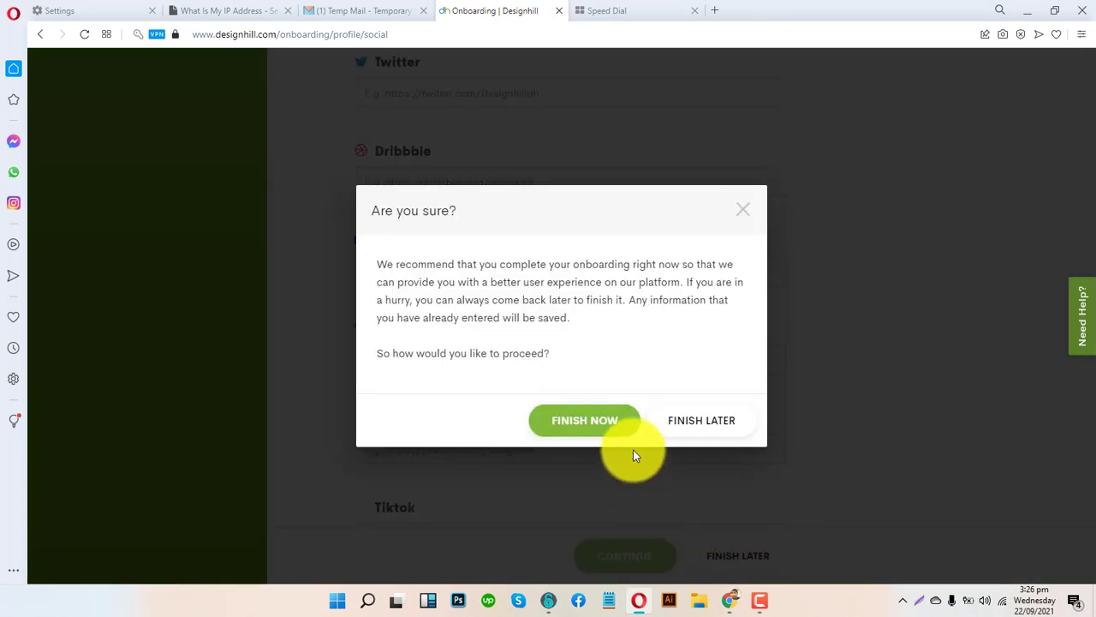
- Confirm FINISH LATER on onboarding, then check the notifications on the Get Started page
{"action": "left_click", "coordinate": [689, 423]}
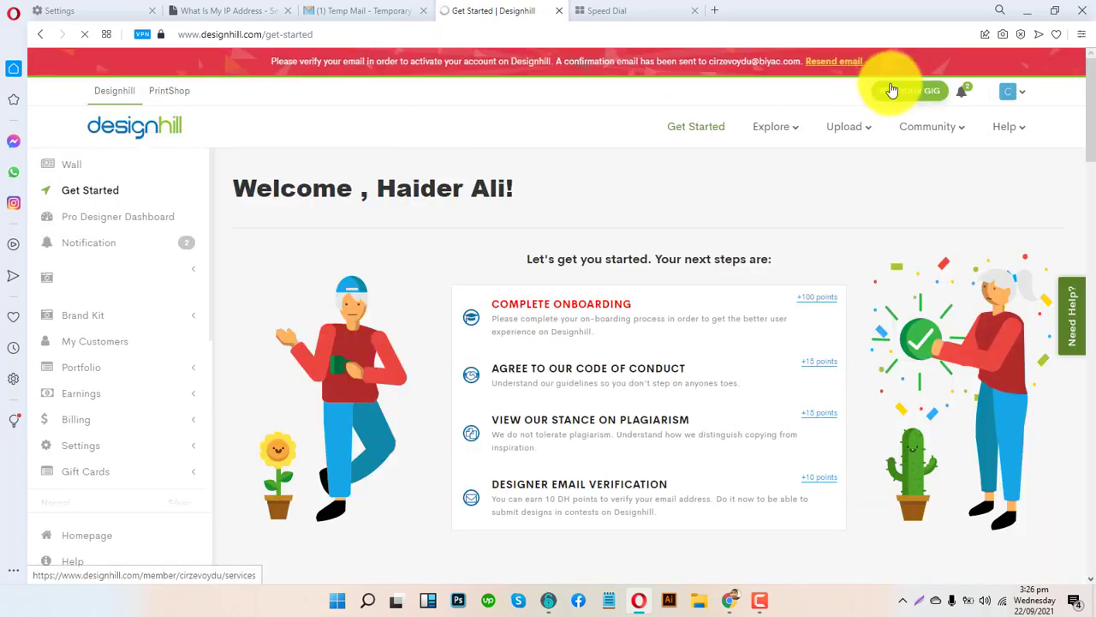
{"action": "left_click", "coordinate": [961, 91]}
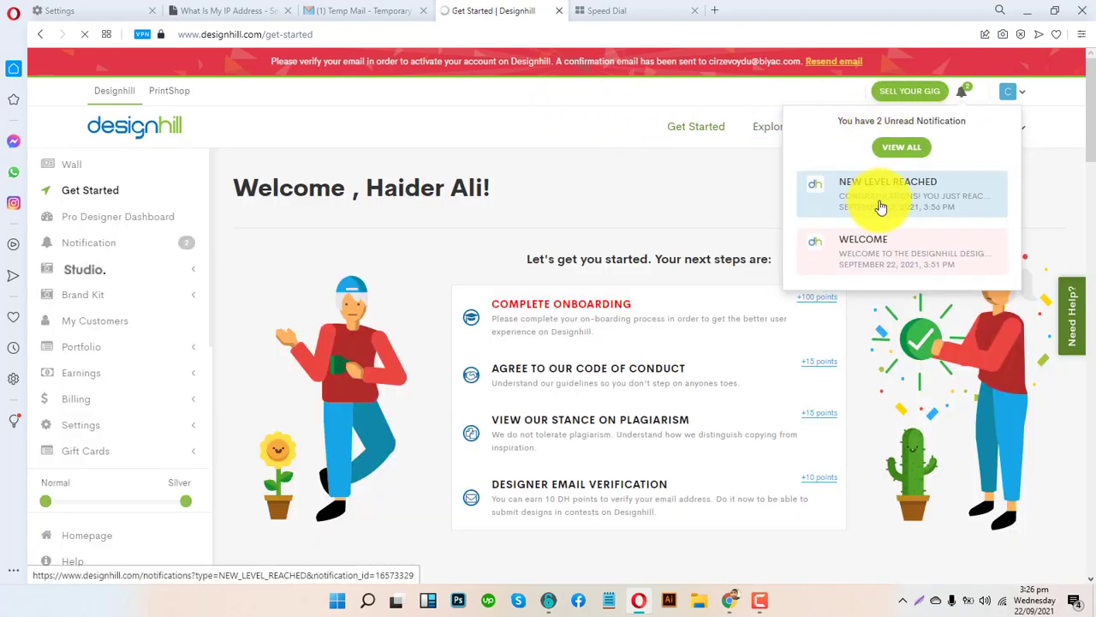
{"action": "scroll", "coordinate": [128, 334], "scroll_direction": "down", "scroll_amount": 3}
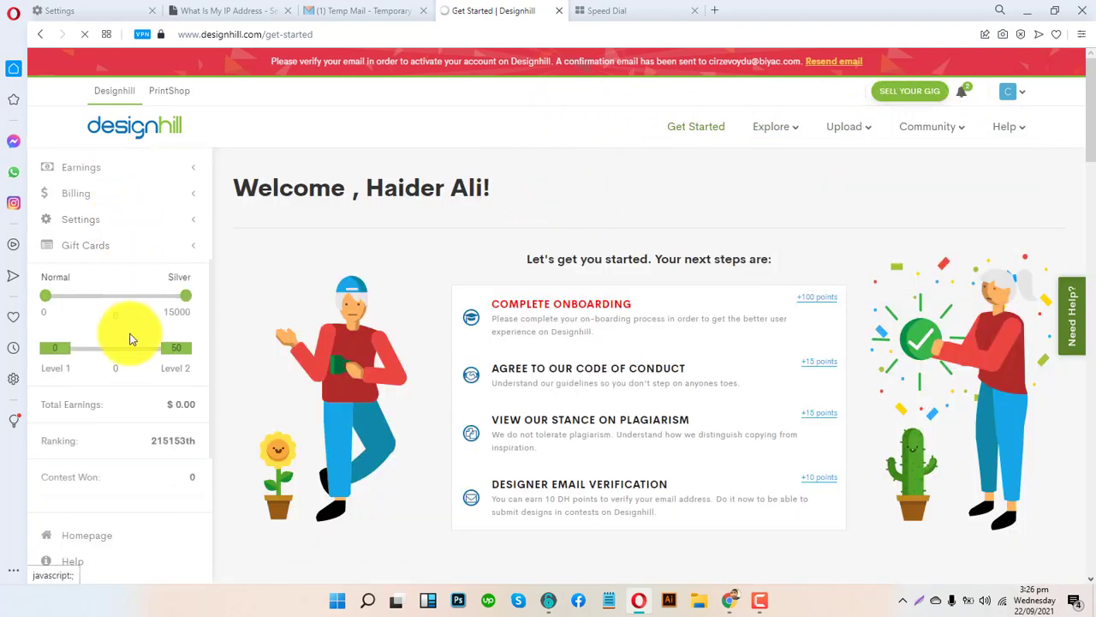
{"action": "scroll", "coordinate": [160, 338], "scroll_direction": "up", "scroll_amount": 3}
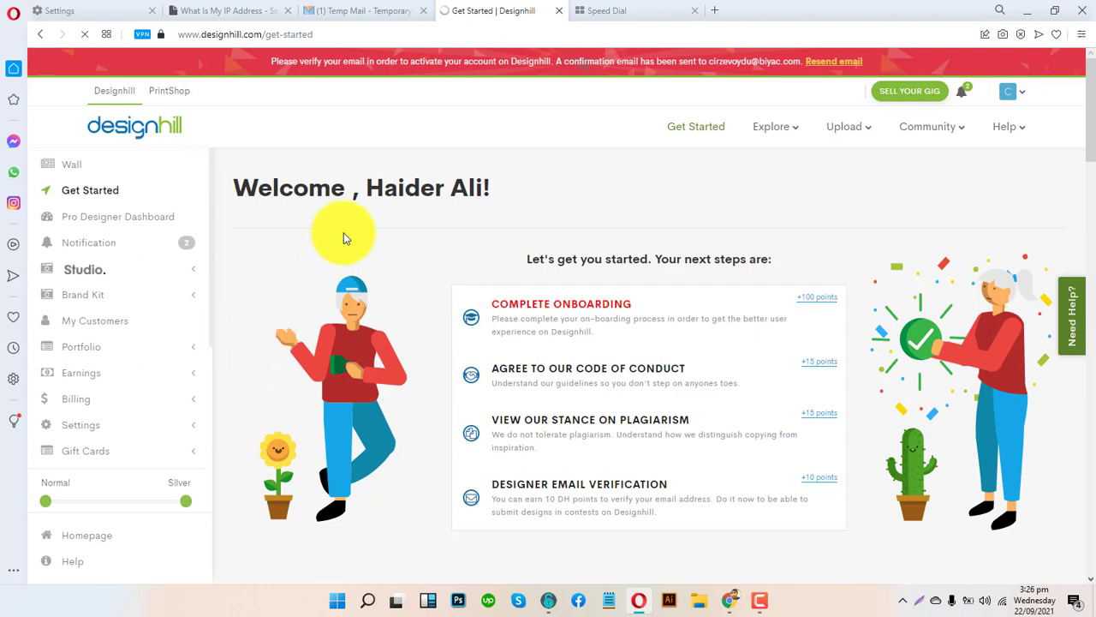
{"action": "left_click_drag", "start_coordinate": [369, 199], "coordinate": [470, 213]}
{"action": "left_click", "coordinate": [656, 164]}
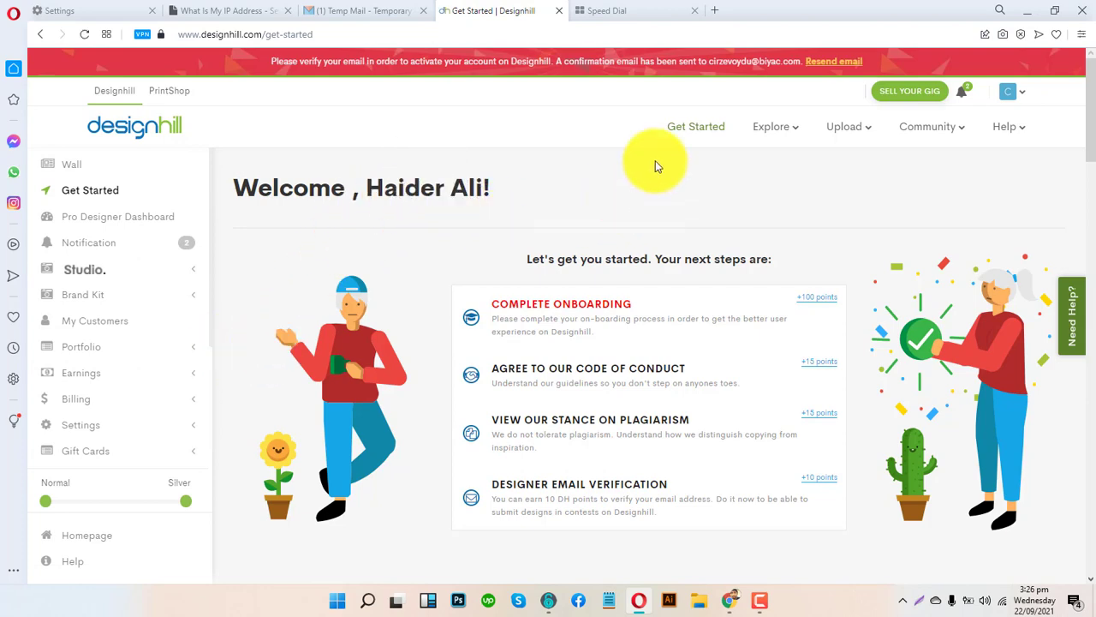
- Open the Designhill email in Tempail, dismiss the advert, and follow the ACCOUNT VERIFICATION LINK
{"action": "left_click", "coordinate": [360, 10]}
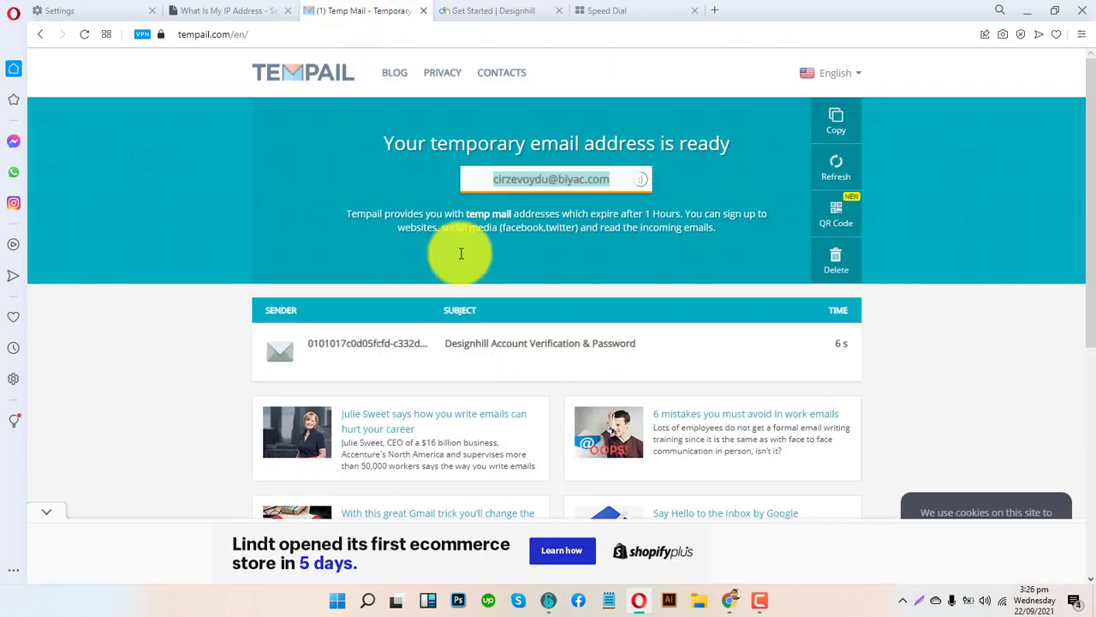
{"action": "left_click", "coordinate": [380, 353]}
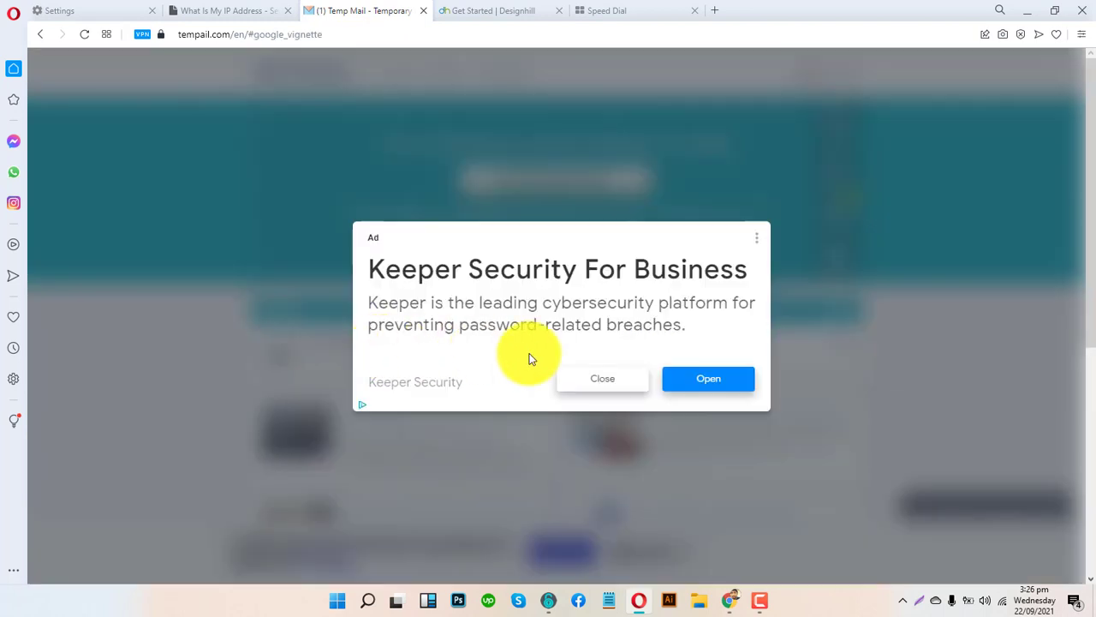
{"action": "left_click", "coordinate": [756, 238]}
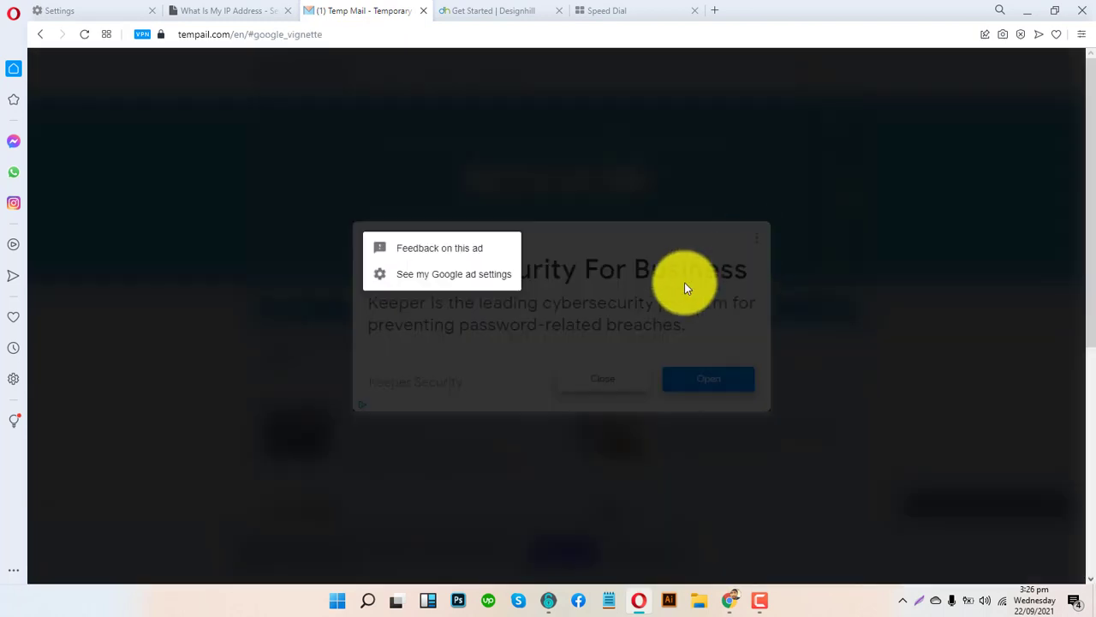
{"action": "left_click", "coordinate": [523, 367]}
{"action": "left_click", "coordinate": [607, 382]}
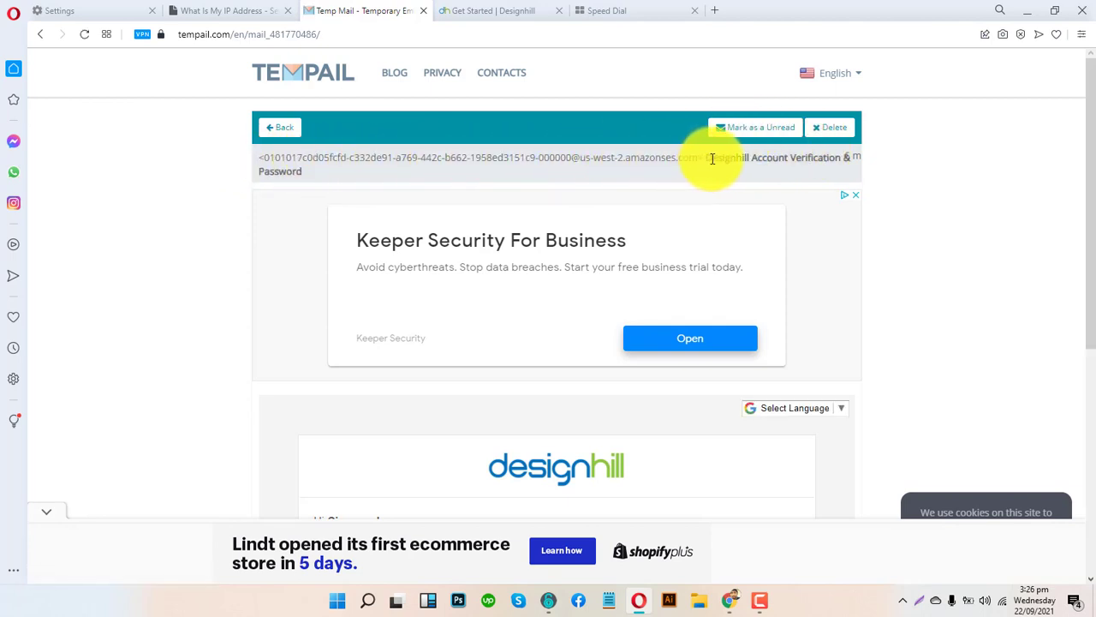
{"action": "scroll", "coordinate": [702, 331], "scroll_direction": "down", "scroll_amount": 5}
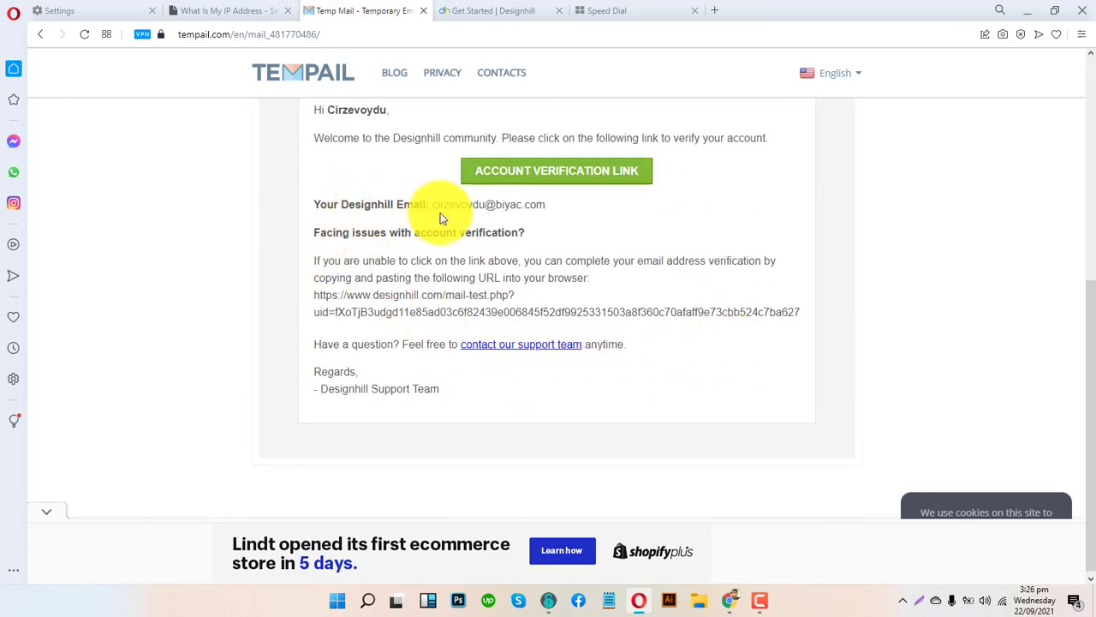
{"action": "left_click", "coordinate": [544, 174]}
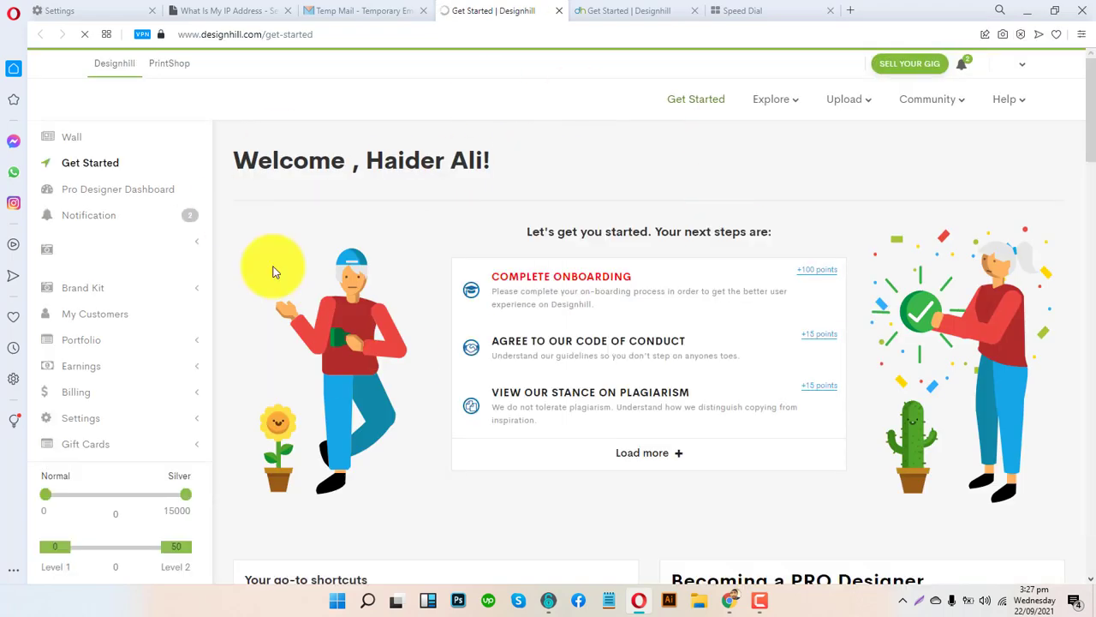
- Expand Settings in the Designhill sidebar and open the Personal Info page
{"action": "scroll", "coordinate": [269, 237], "scroll_direction": "down", "scroll_amount": 5}
{"action": "scroll", "coordinate": [189, 286], "scroll_direction": "down", "scroll_amount": 3}
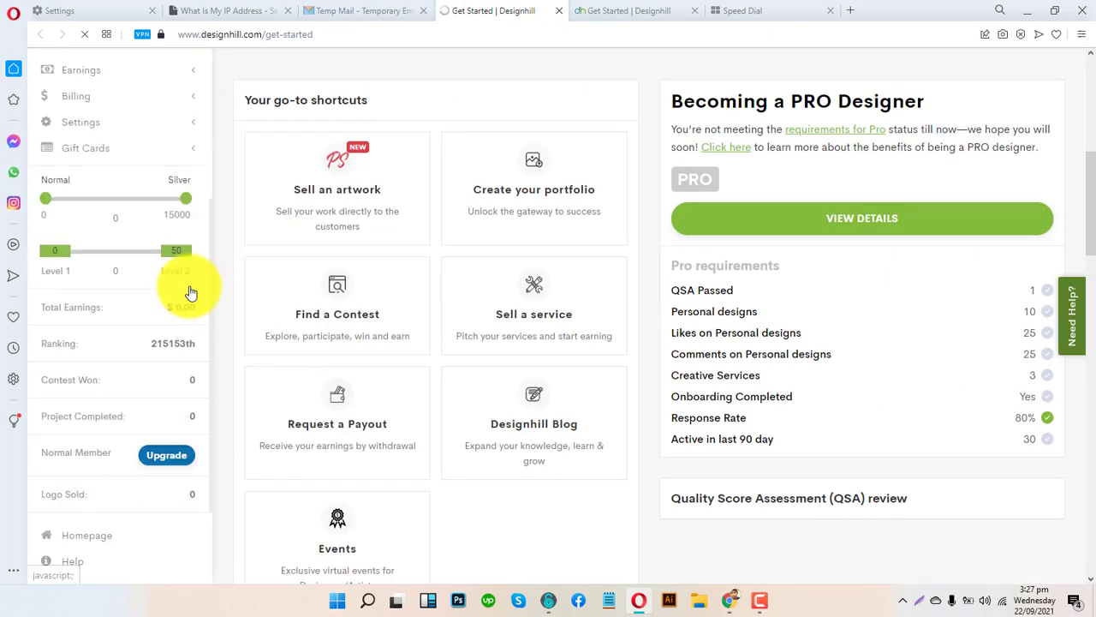
{"action": "scroll", "coordinate": [189, 286], "scroll_direction": "up", "scroll_amount": 3}
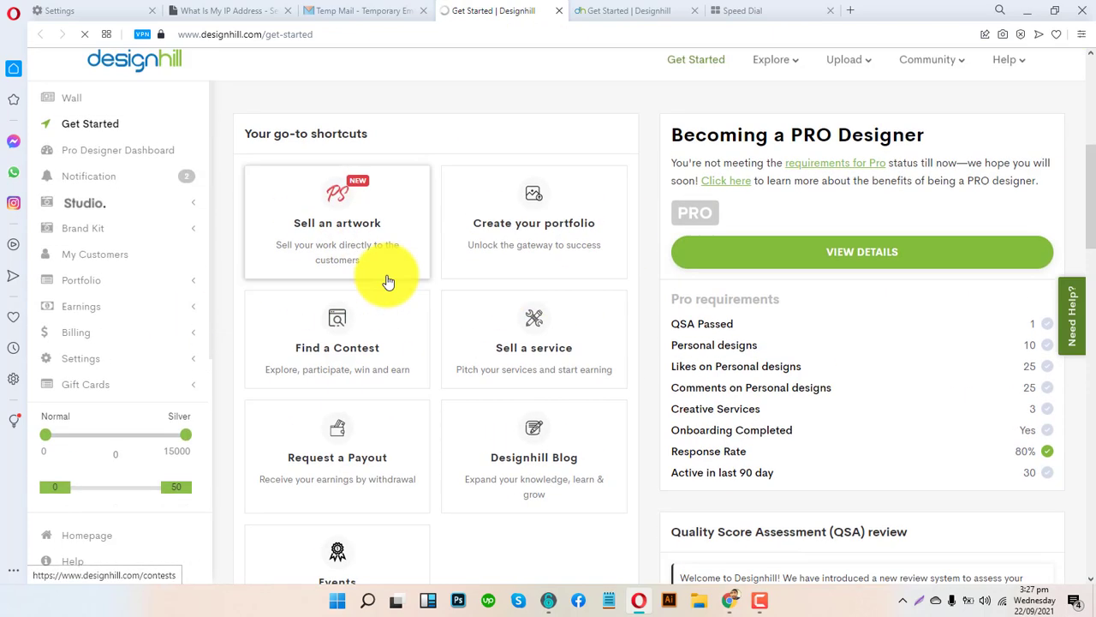
{"action": "scroll", "coordinate": [448, 299], "scroll_direction": "up", "scroll_amount": 5}
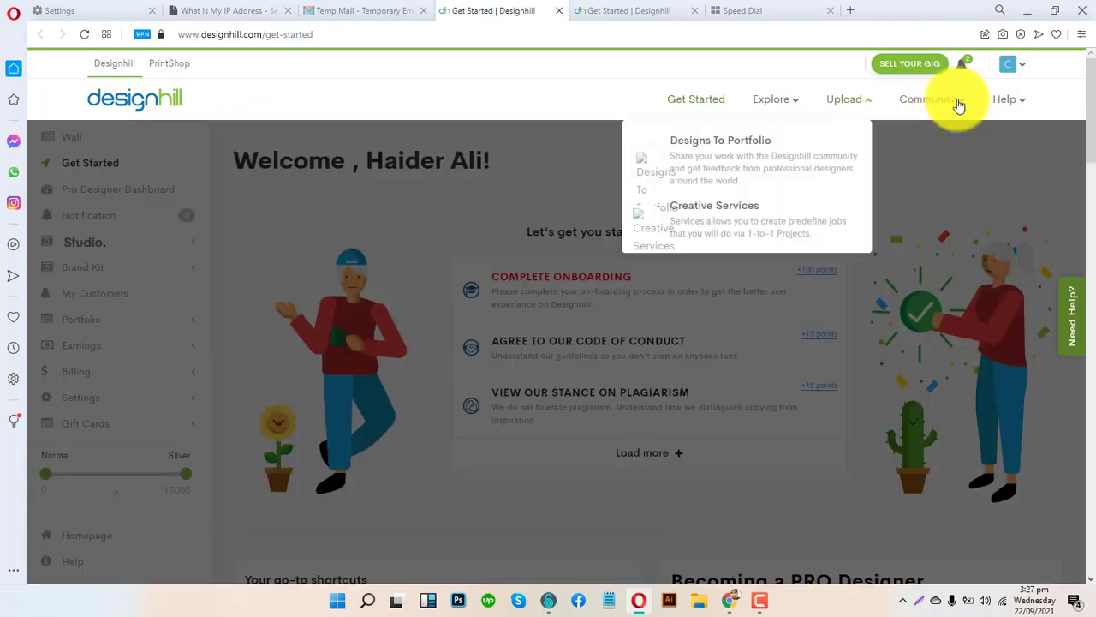
{"action": "mouse_move", "coordinate": [1008, 65]}
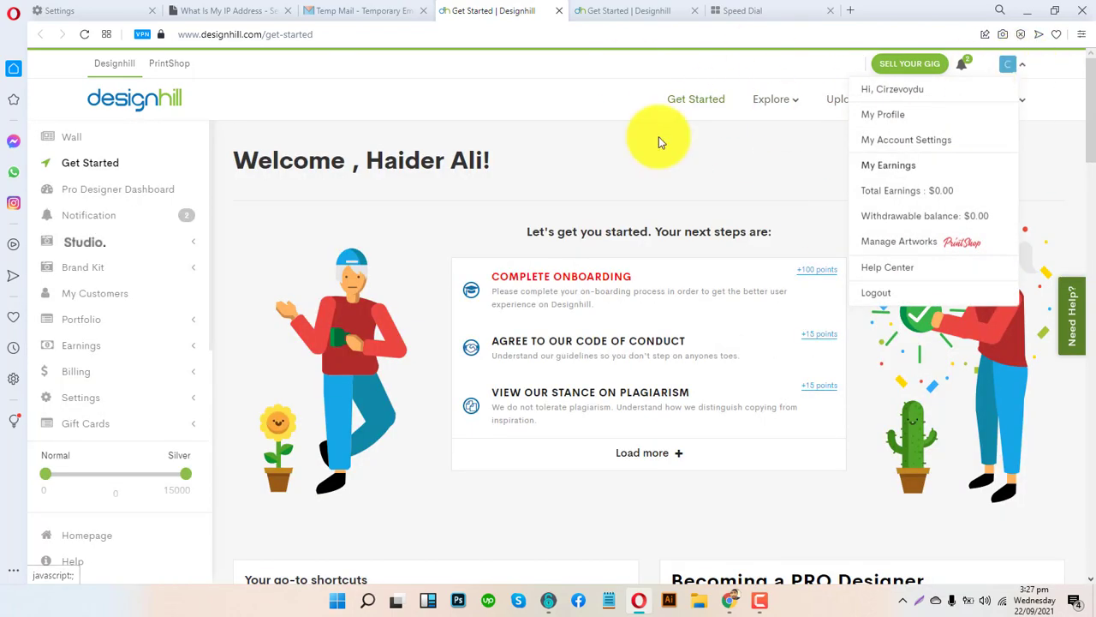
{"action": "mouse_move", "coordinate": [951, 104]}
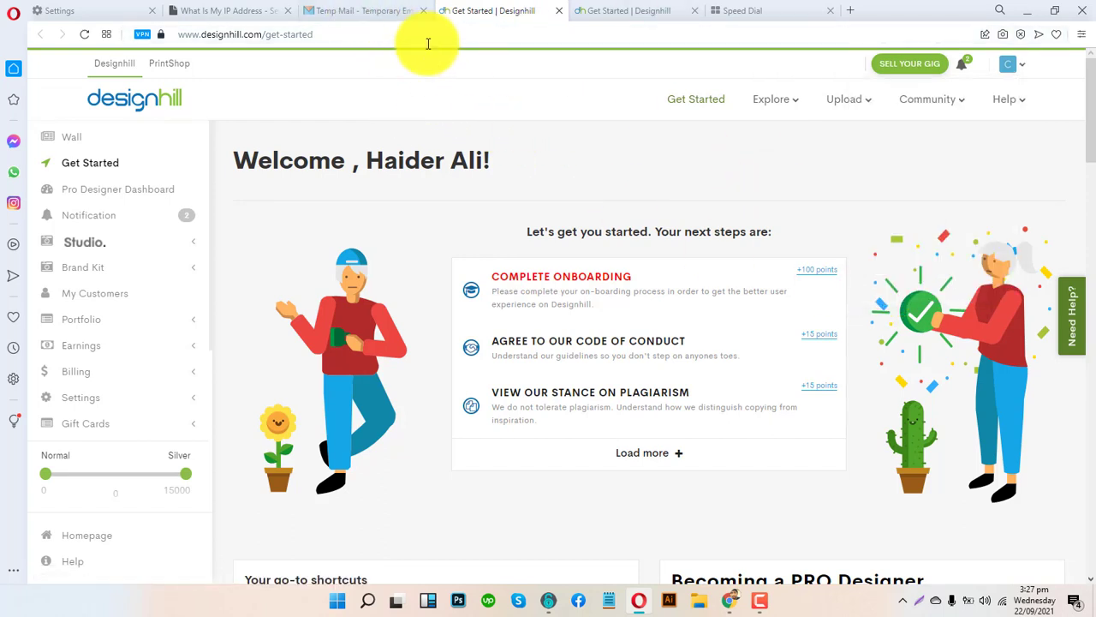
{"action": "scroll", "coordinate": [232, 308], "scroll_direction": "down", "scroll_amount": 3}
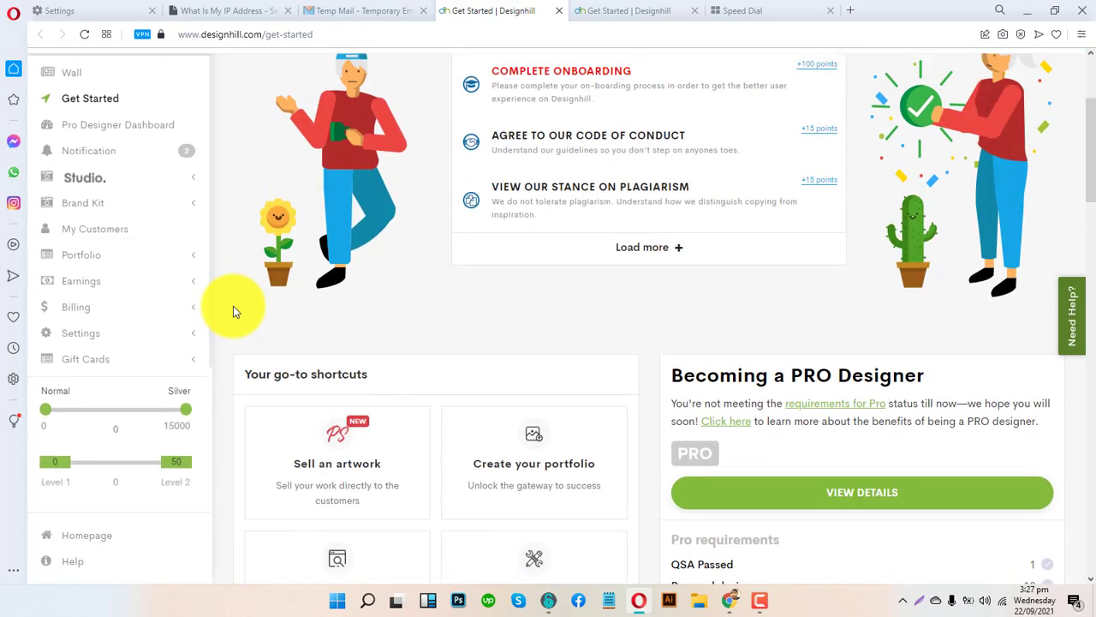
{"action": "scroll", "coordinate": [166, 403], "scroll_direction": "down", "scroll_amount": 3}
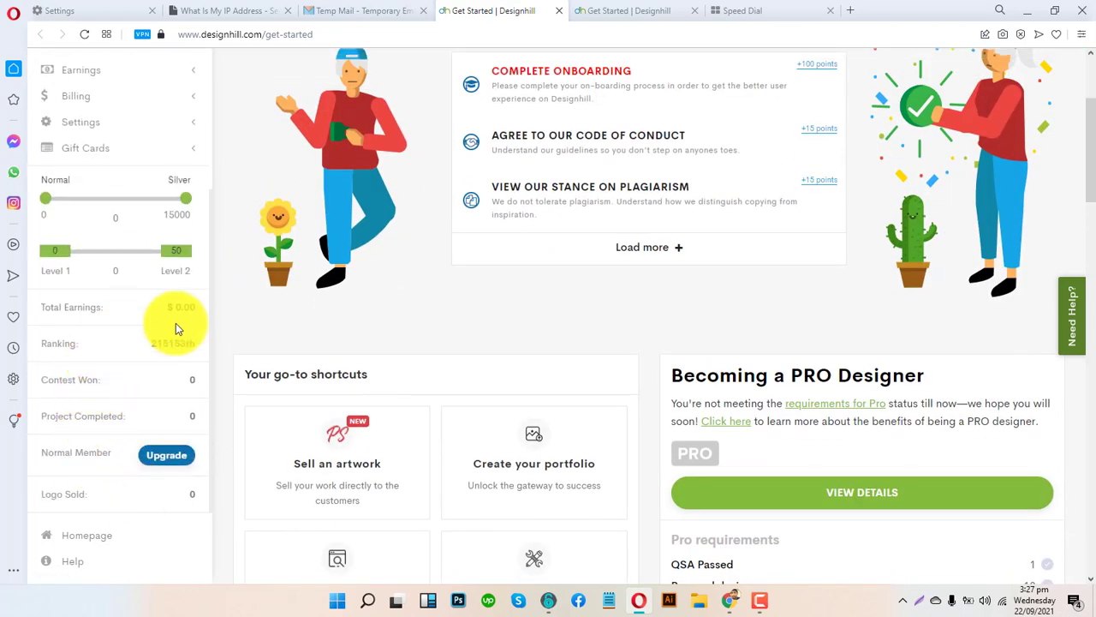
{"action": "scroll", "coordinate": [146, 215], "scroll_direction": "up", "scroll_amount": 3}
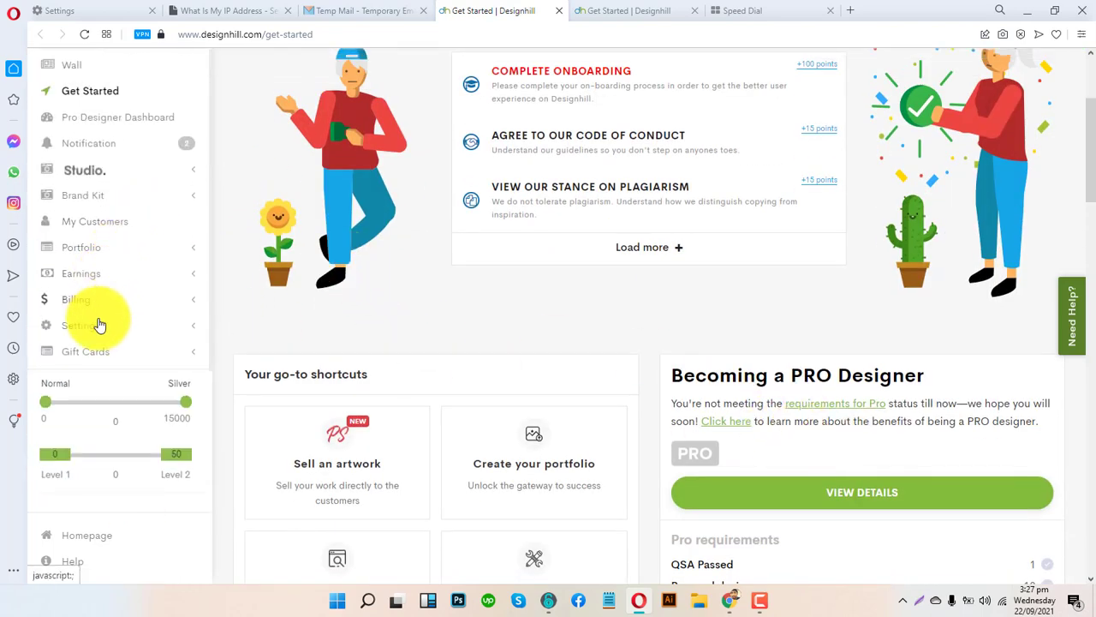
{"action": "left_click", "coordinate": [98, 324]}
{"action": "left_click", "coordinate": [93, 358]}
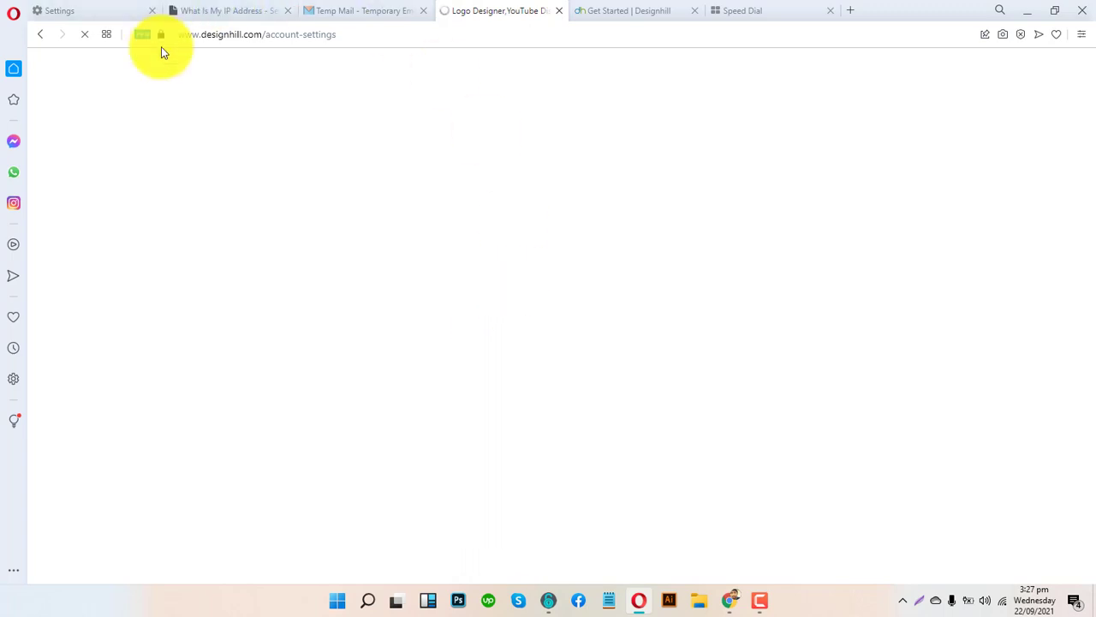
- Switch between the VPN settings, Temp Mail and Designhill tabs until the Personal Info page loads
{"action": "left_click", "coordinate": [107, 12]}
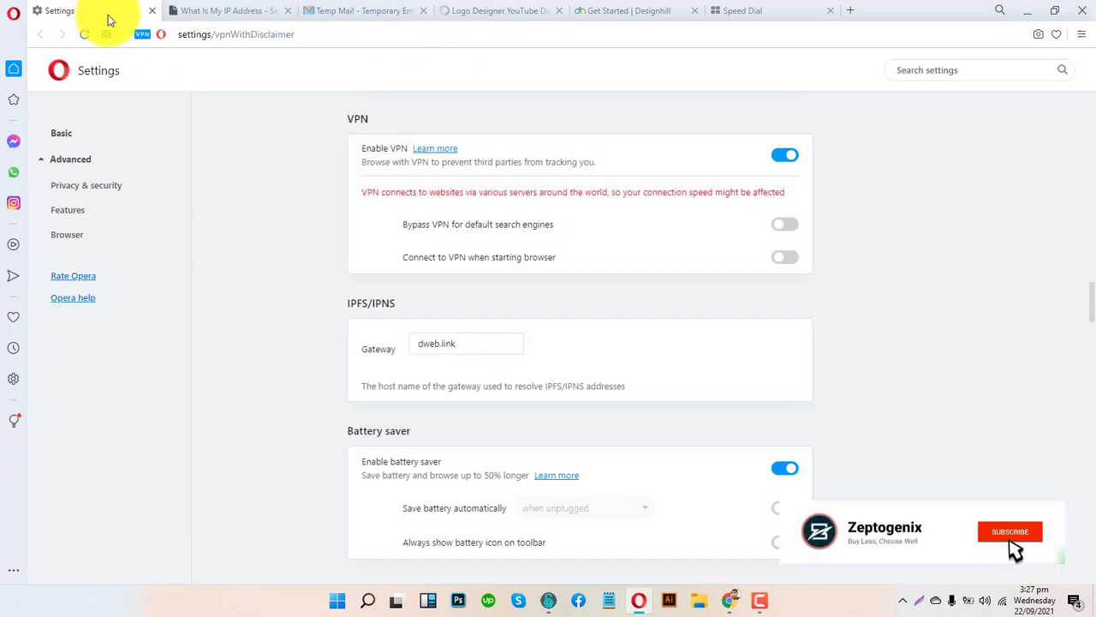
{"action": "left_click", "coordinate": [453, 9]}
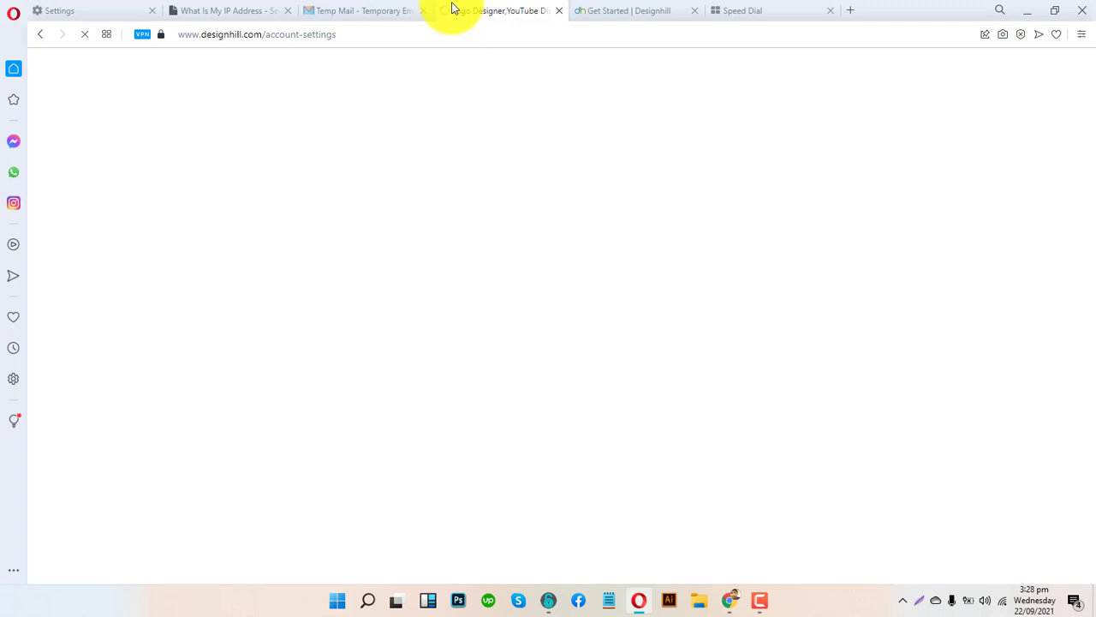
{"action": "left_click", "coordinate": [350, 9]}
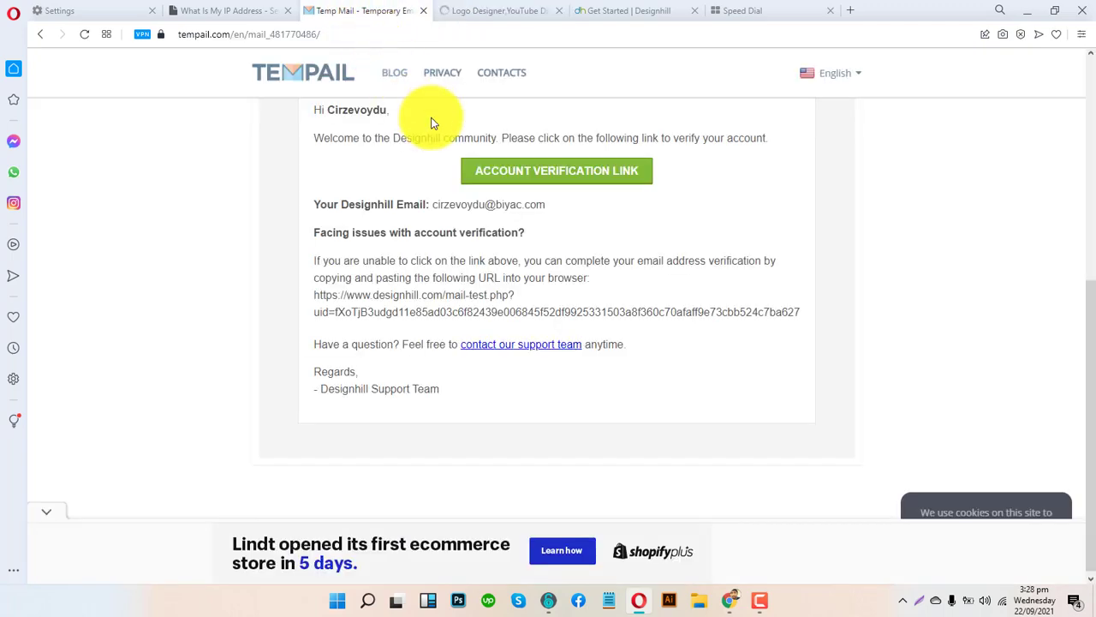
{"action": "left_click", "coordinate": [488, 12]}
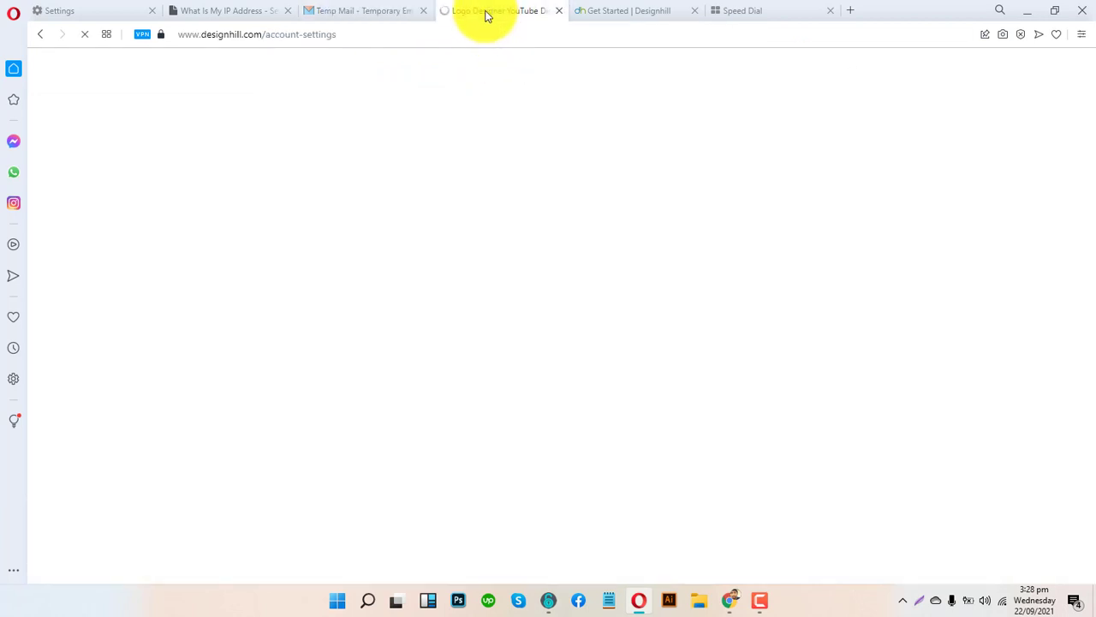
{"action": "left_click", "coordinate": [394, 10]}
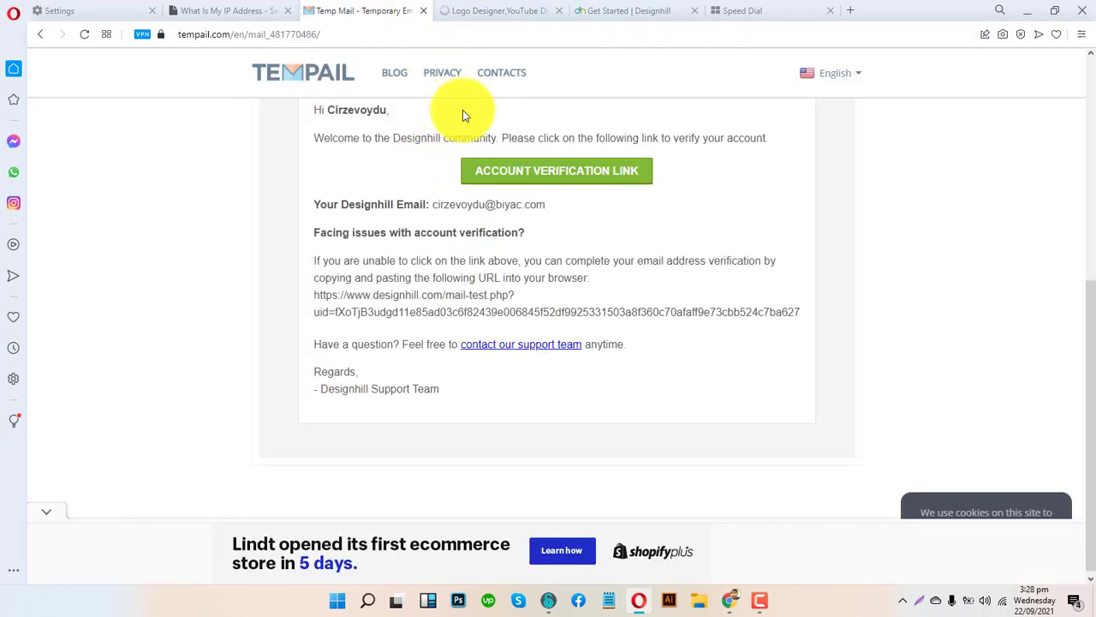
{"action": "scroll", "coordinate": [391, 197], "scroll_direction": "up", "scroll_amount": 5}
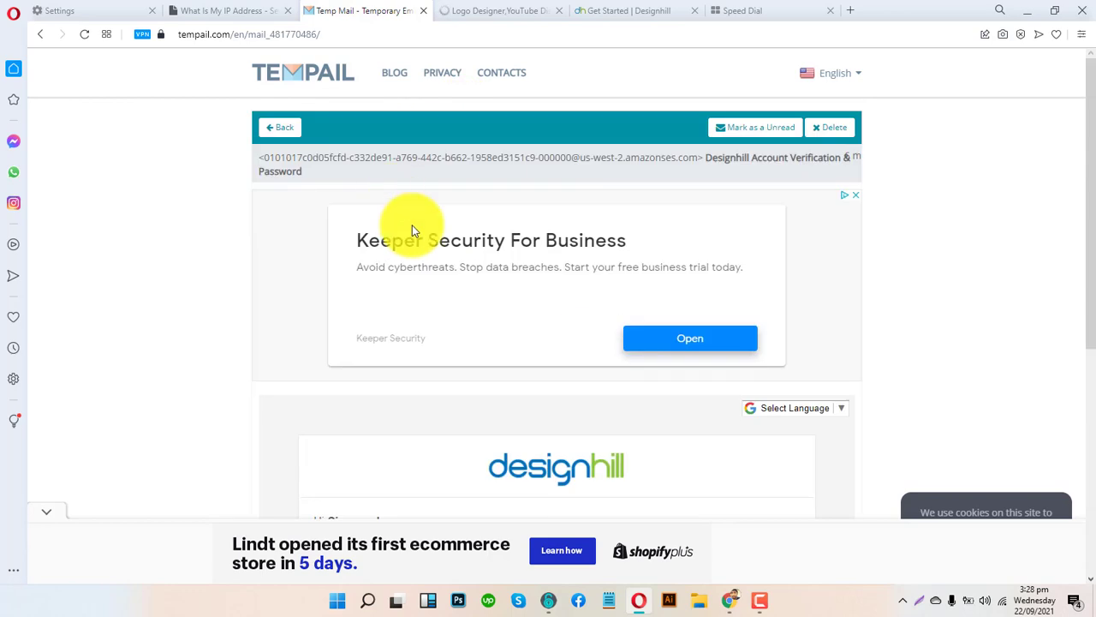
{"action": "scroll", "coordinate": [469, 272], "scroll_direction": "down", "scroll_amount": 3}
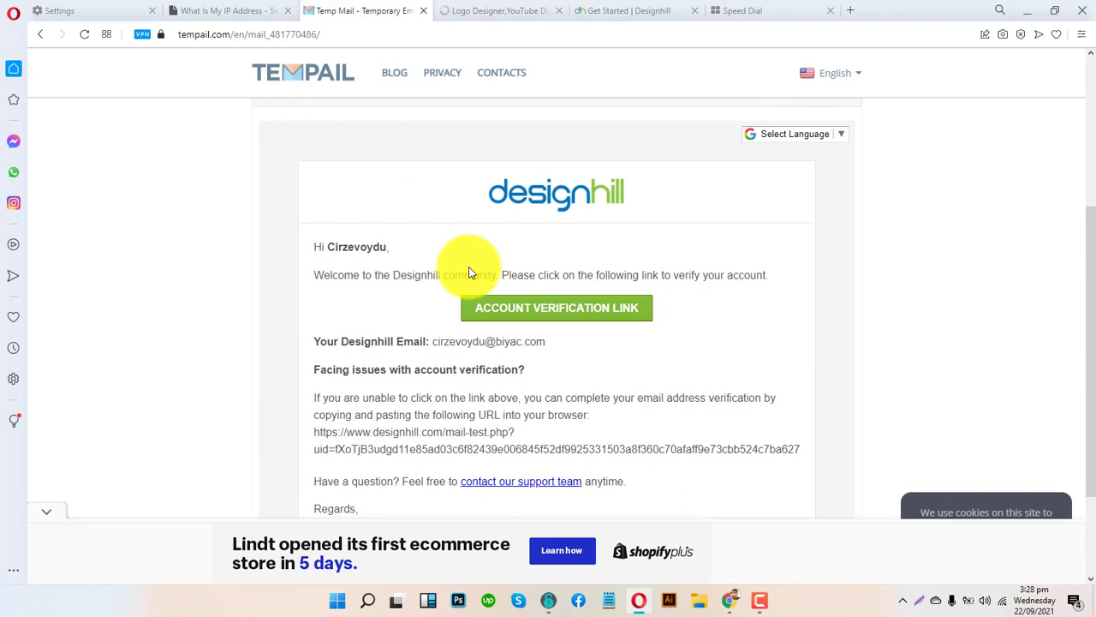
{"action": "left_click", "coordinate": [532, 7]}
{"action": "scroll", "coordinate": [591, 343], "scroll_direction": "down", "scroll_amount": 5}
{"action": "scroll", "coordinate": [614, 367], "scroll_direction": "down", "scroll_amount": 3}
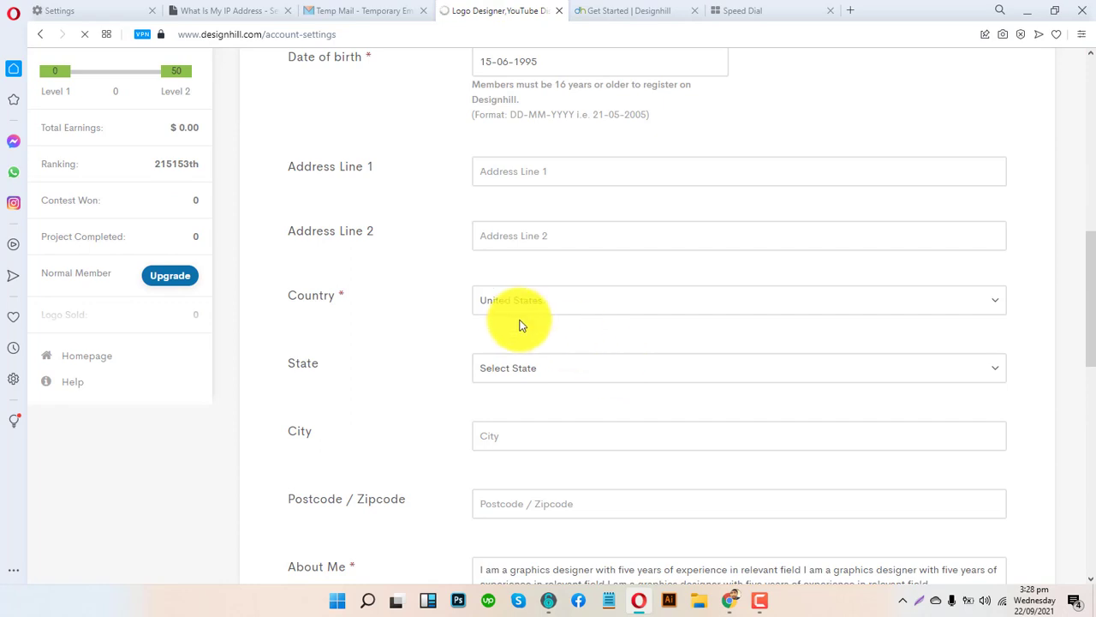
- Choose Pakistan in the Country dropdown of the Personal Info settings
{"action": "left_click", "coordinate": [488, 308]}
{"action": "key", "text": "p"}
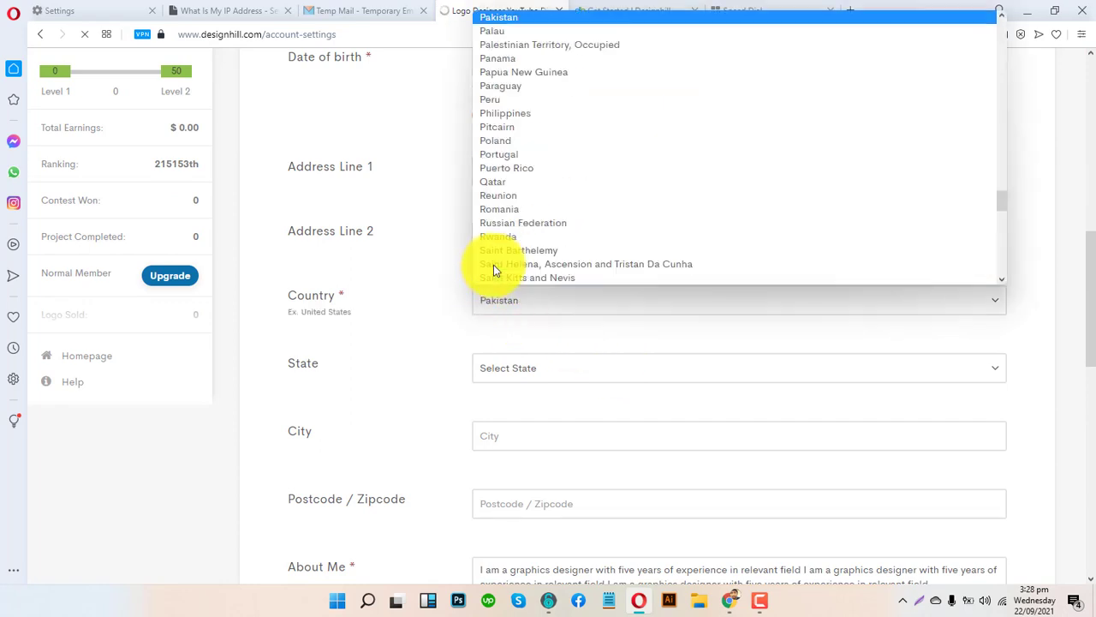
{"action": "left_click", "coordinate": [442, 256]}
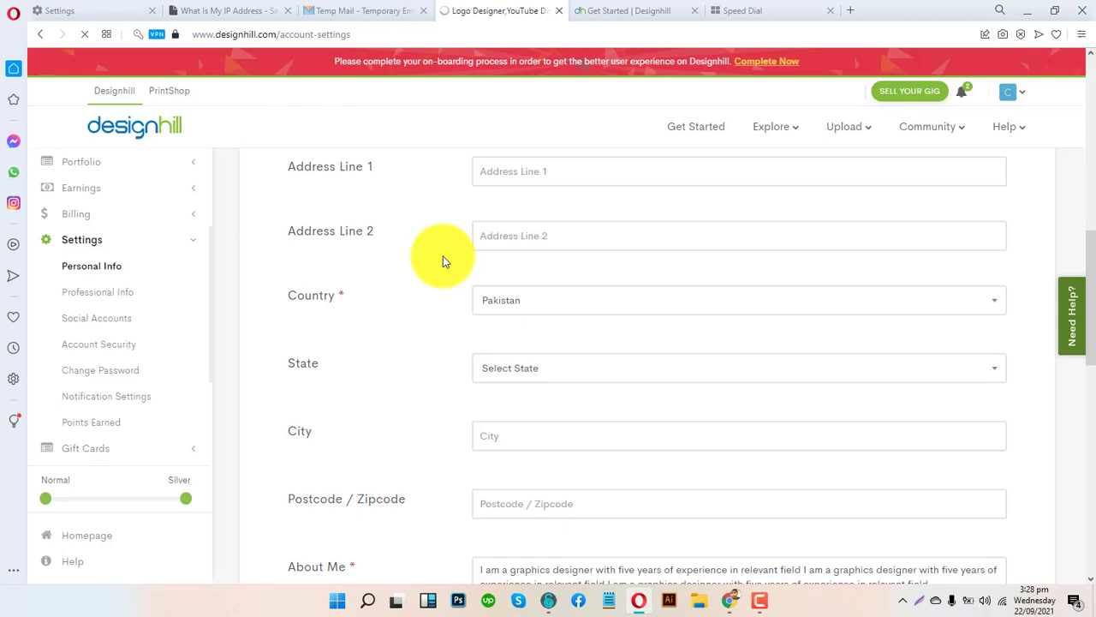
{"action": "scroll", "coordinate": [435, 235], "scroll_direction": "up", "scroll_amount": 3}
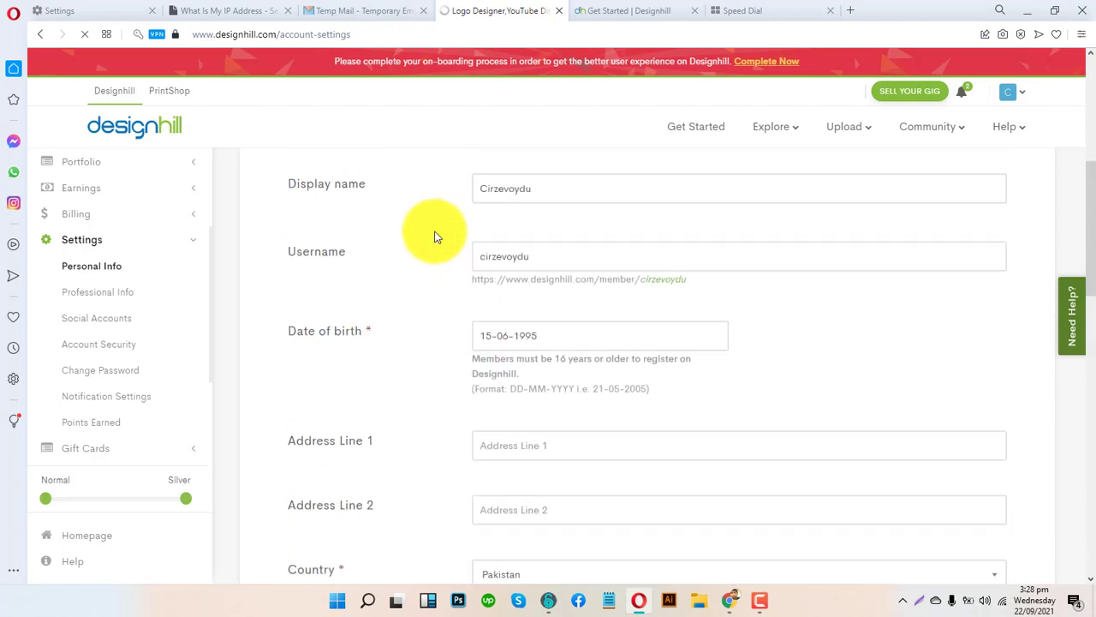
{"action": "scroll", "coordinate": [435, 234], "scroll_direction": "up", "scroll_amount": 5}
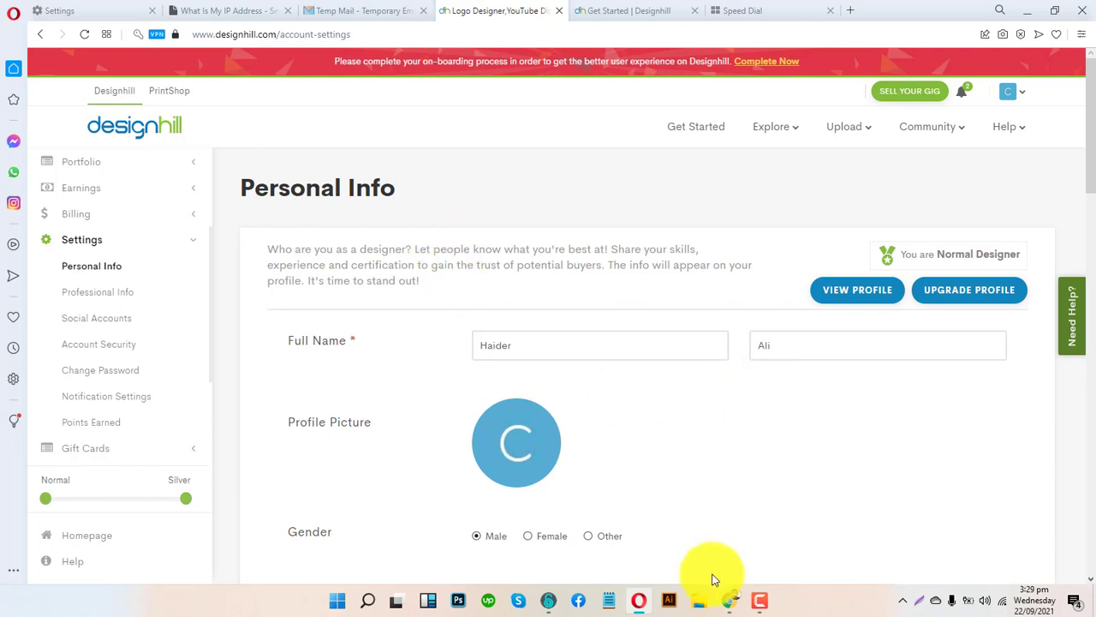
- Go from Personal Info to the Wall page via the sidebar
{"action": "scroll", "coordinate": [347, 309], "scroll_direction": "down", "scroll_amount": 5}
{"action": "scroll", "coordinate": [421, 305], "scroll_direction": "up", "scroll_amount": 6}
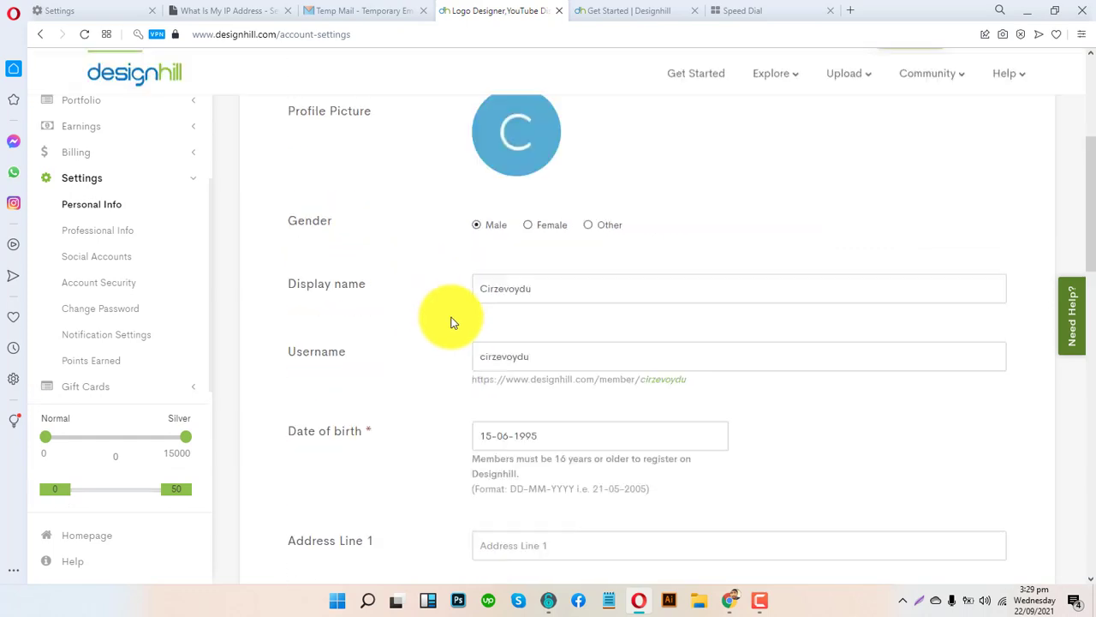
{"action": "scroll", "coordinate": [96, 195], "scroll_direction": "up", "scroll_amount": 3}
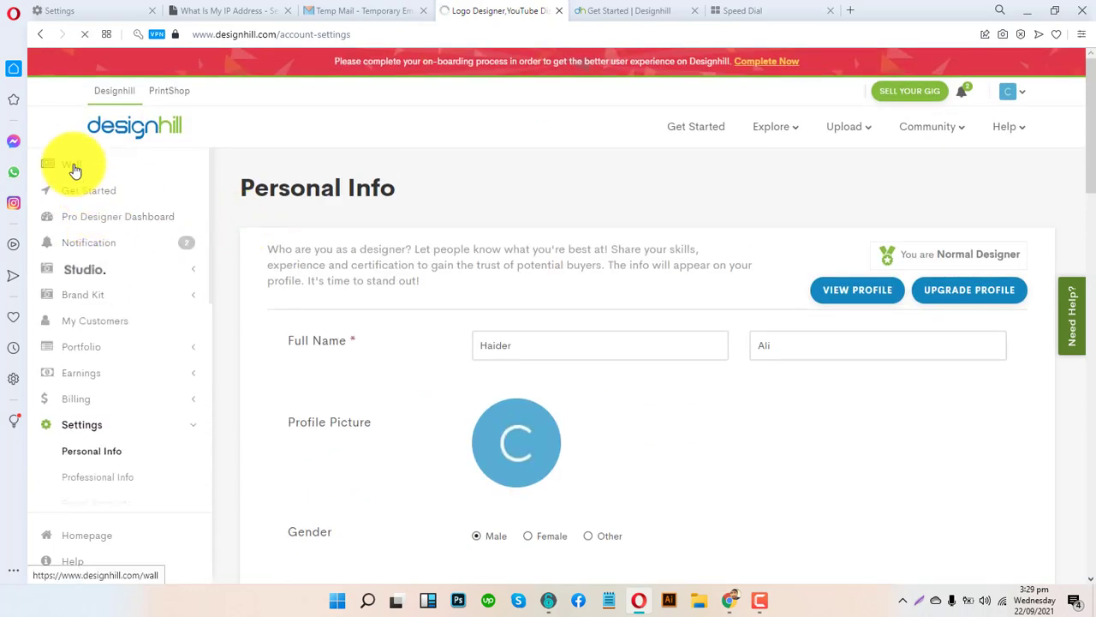
{"action": "left_click", "coordinate": [109, 204]}
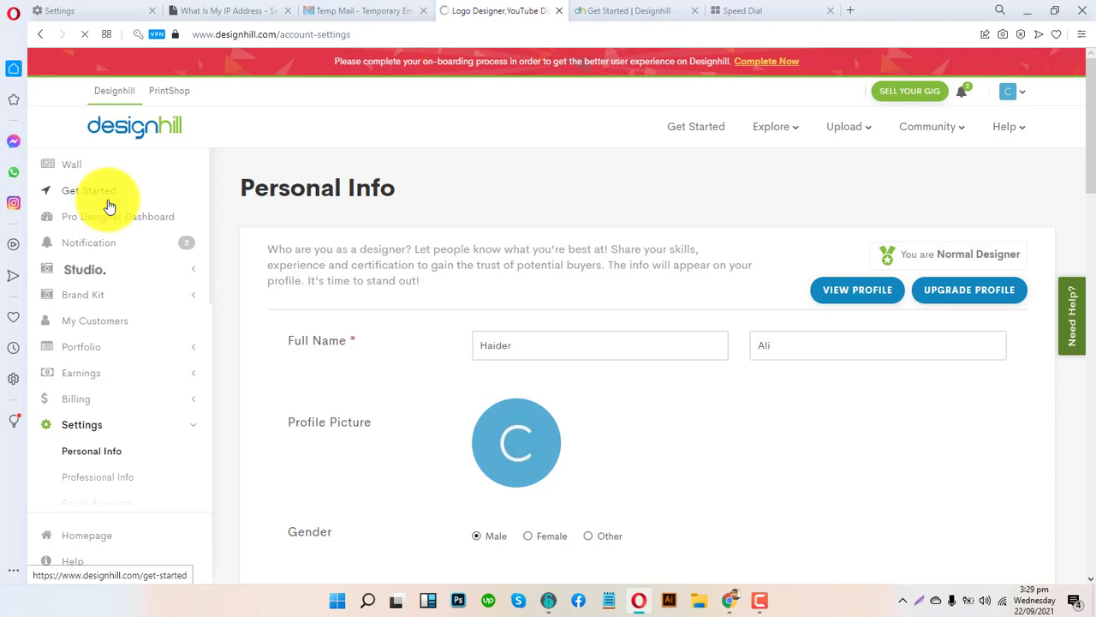
{"action": "left_click", "coordinate": [762, 601]}
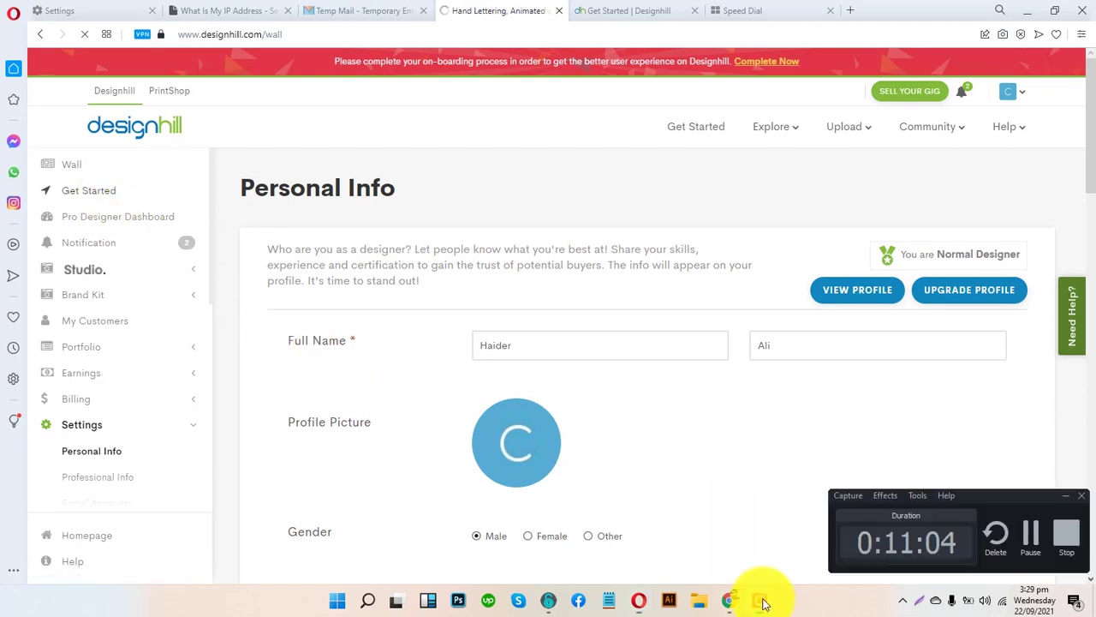